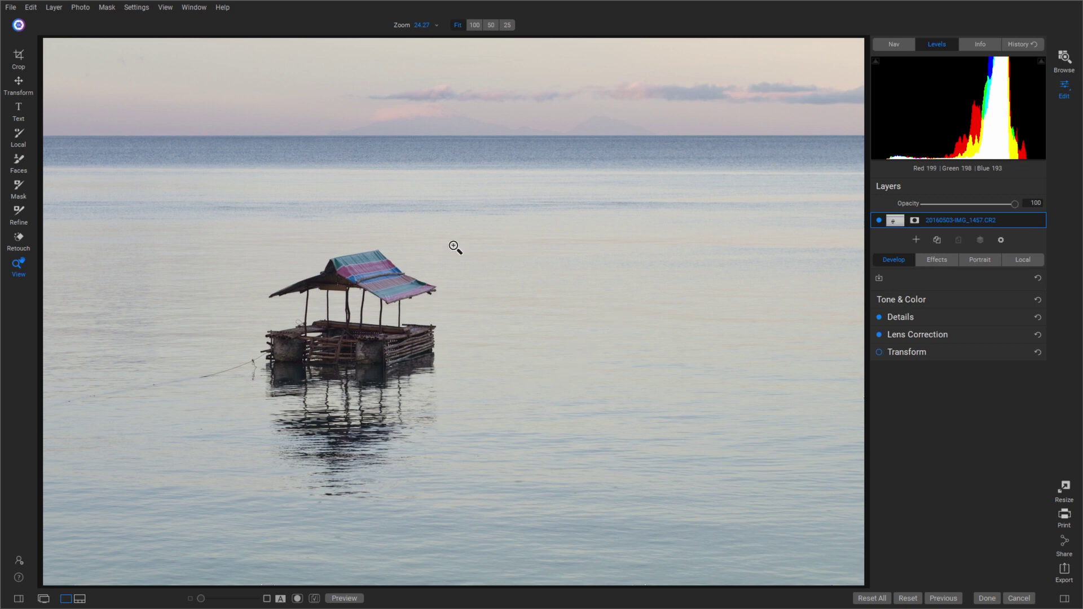
Crop to a locked 16:9 ratio, trimming the bottom and left edges and repositioning the photo
{"action": "left_click", "coordinate": [18, 56]}
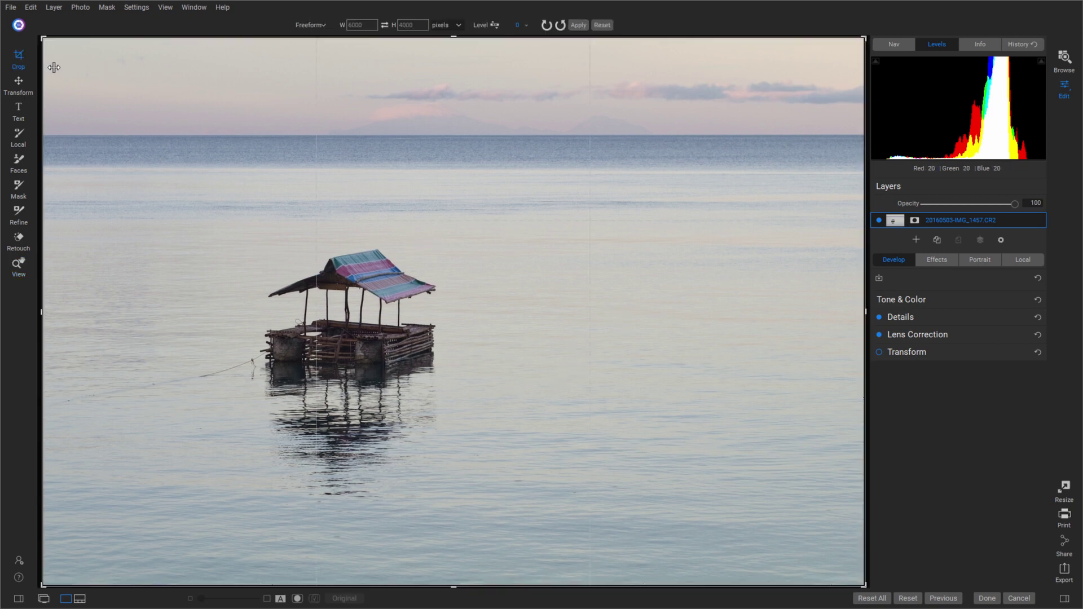
{"action": "left_click_drag", "start_coordinate": [42, 588], "coordinate": [66, 532]}
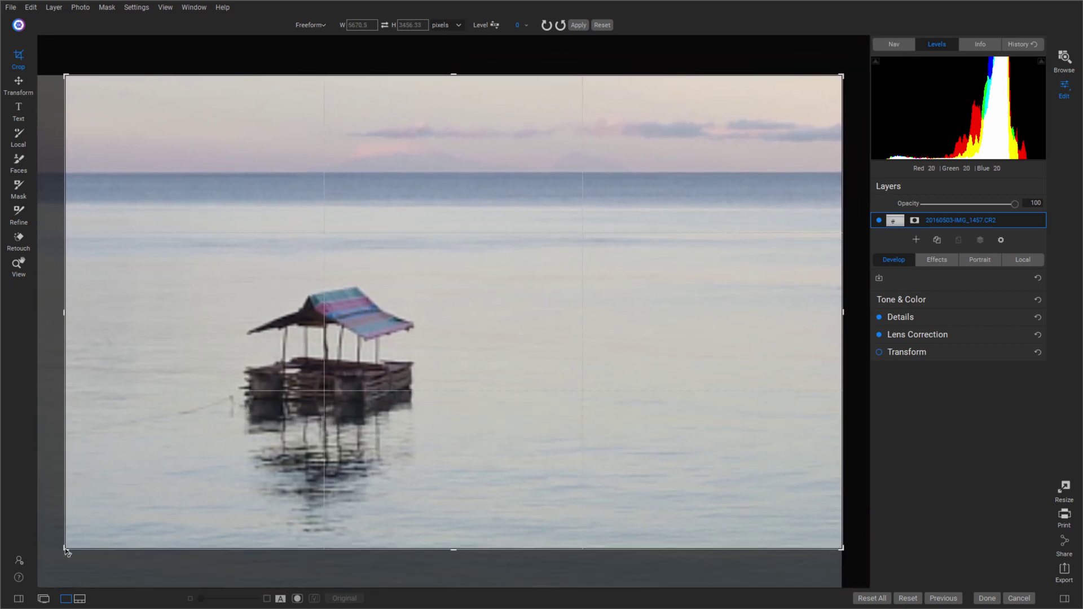
{"action": "left_click", "coordinate": [454, 24]}
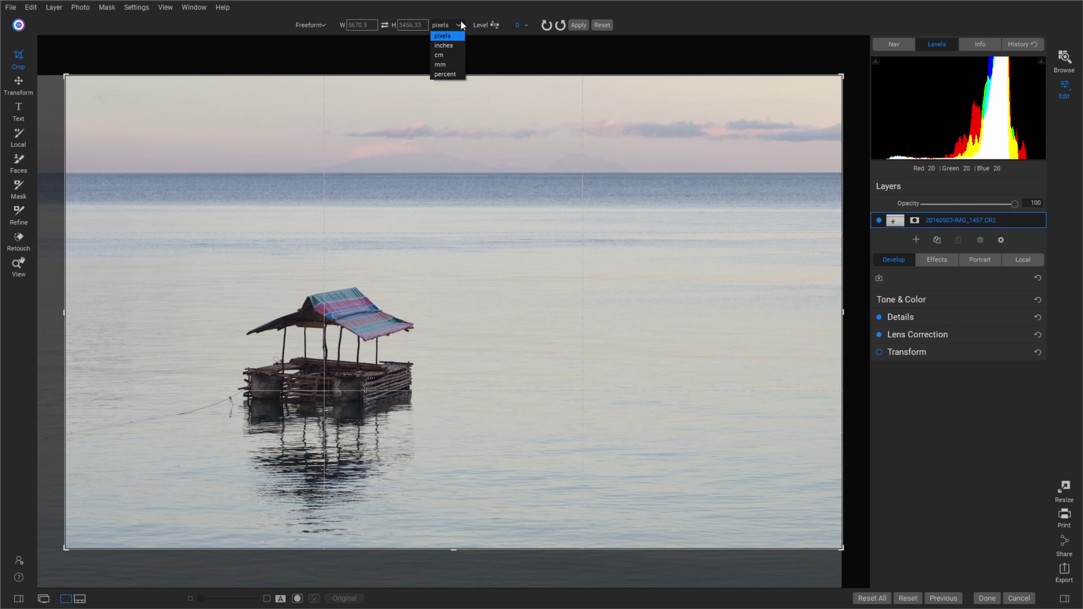
{"action": "left_click", "coordinate": [323, 24]}
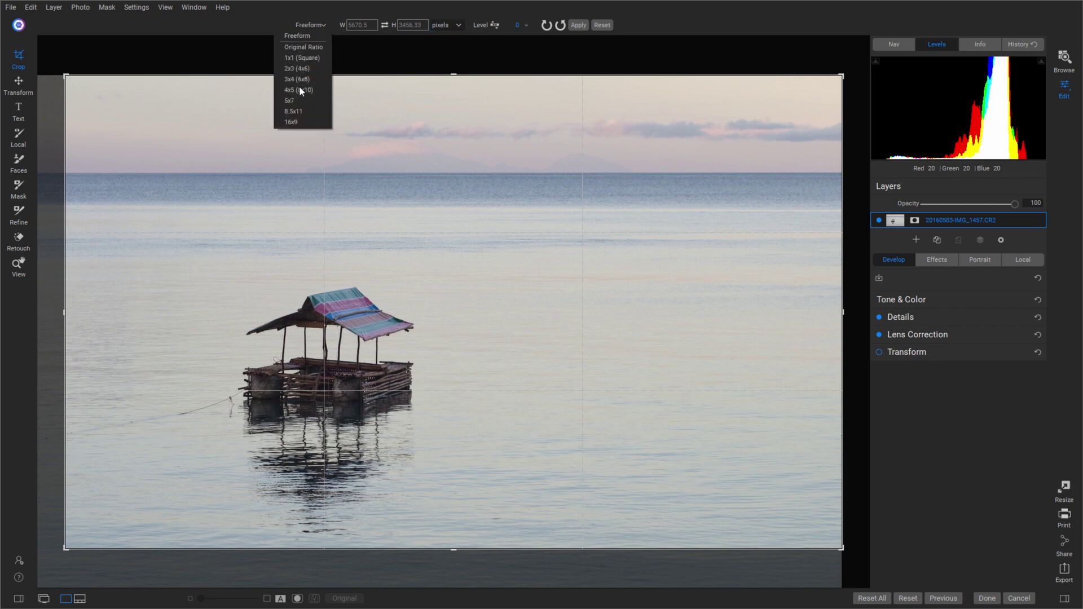
{"action": "left_click", "coordinate": [299, 123]}
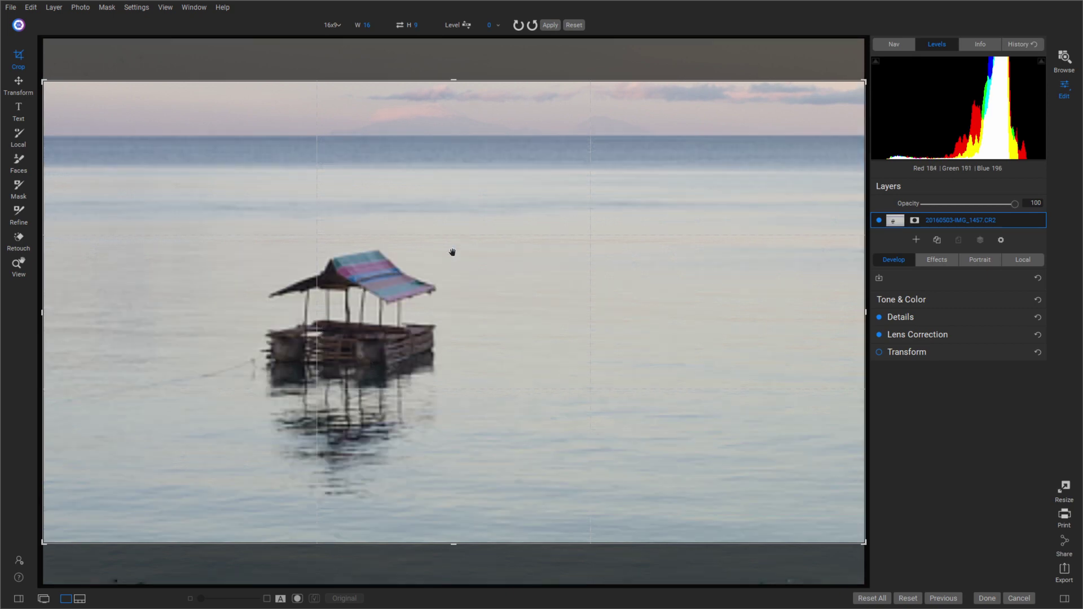
{"action": "left_click_drag", "start_coordinate": [438, 451], "coordinate": [438, 491]}
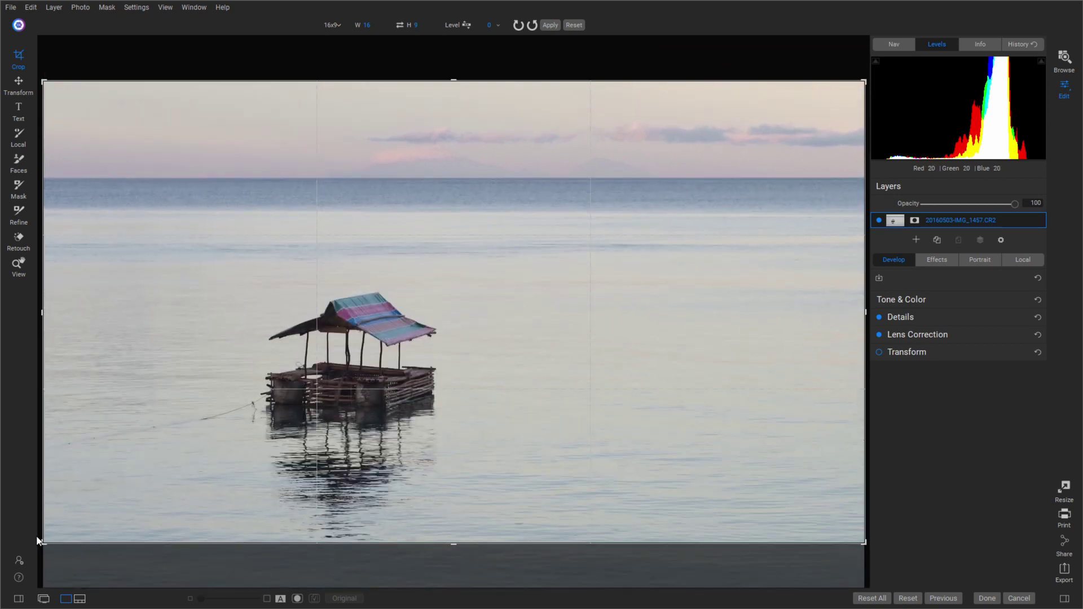
{"action": "mouse_move", "coordinate": [44, 546]}
{"action": "left_mouse_down"}
{"action": "mouse_move", "coordinate": [66, 541]}
{"action": "mouse_move", "coordinate": [54, 544]}
{"action": "left_mouse_up"}
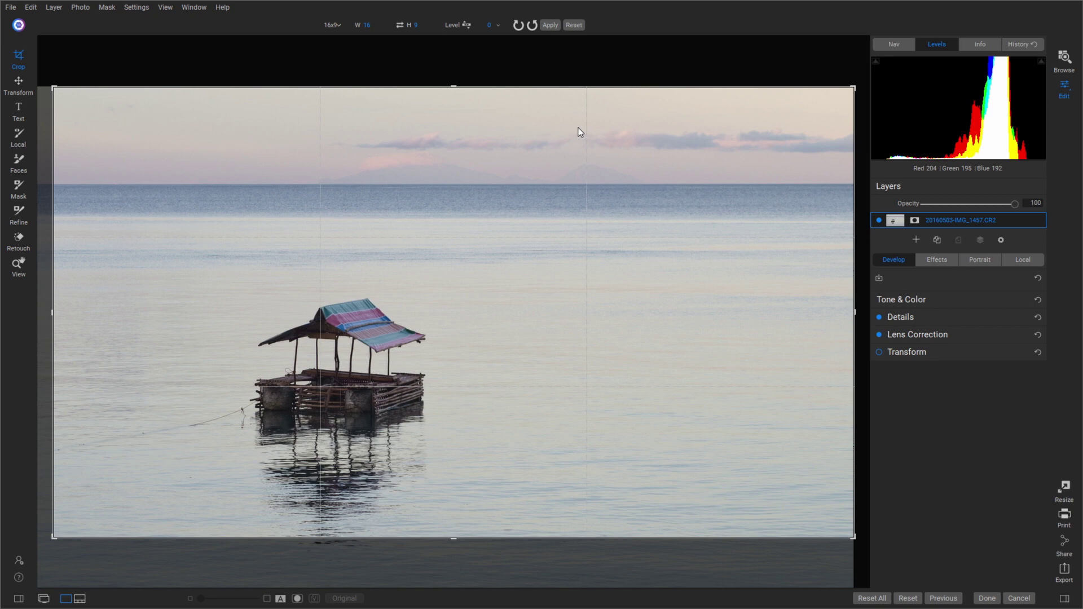
{"action": "left_click", "coordinate": [550, 24]}
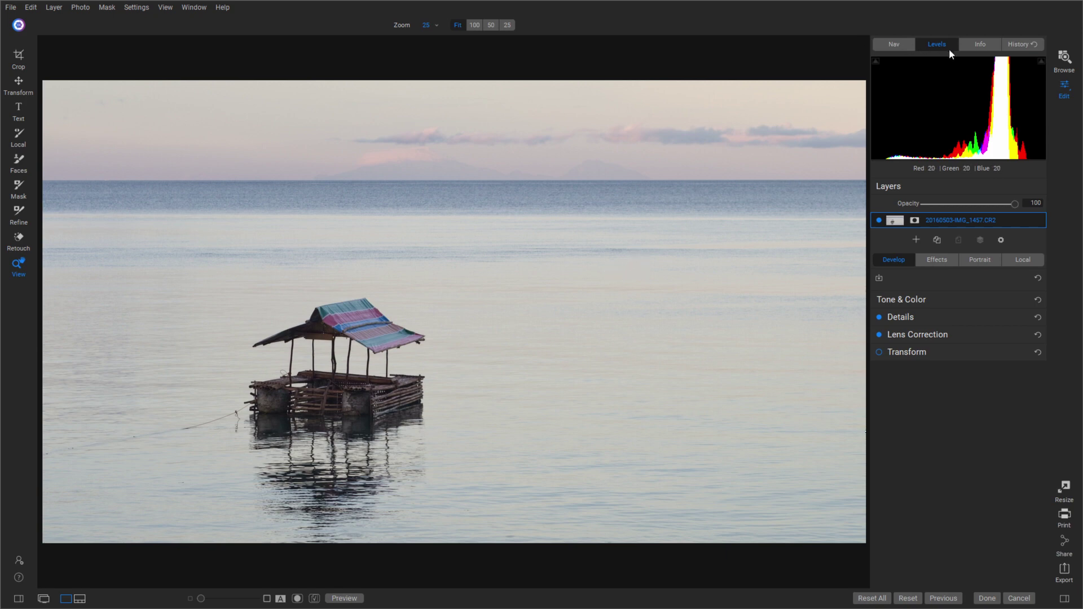
Add a Curves filter with the black point raised to 24 and a midtone point at 77
{"action": "left_click", "coordinate": [926, 262]}
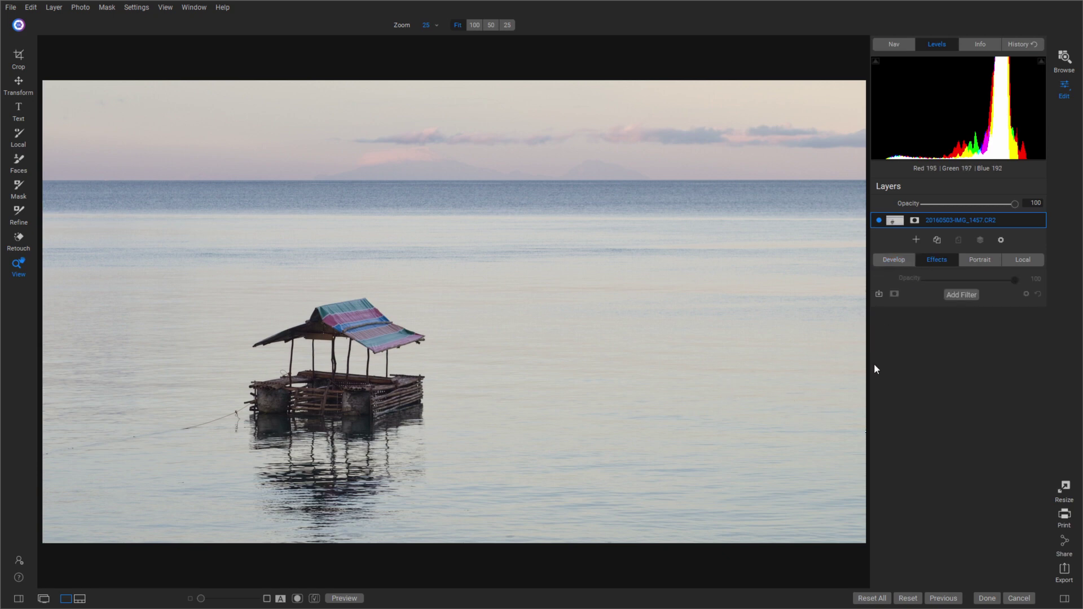
{"action": "left_click", "coordinate": [961, 294]}
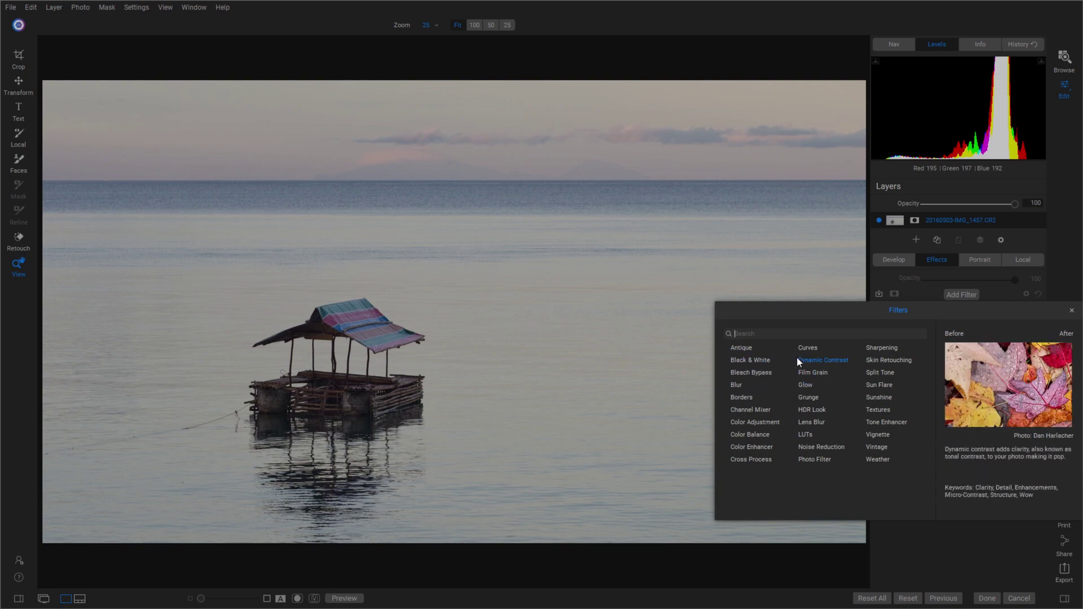
{"action": "left_click", "coordinate": [807, 348]}
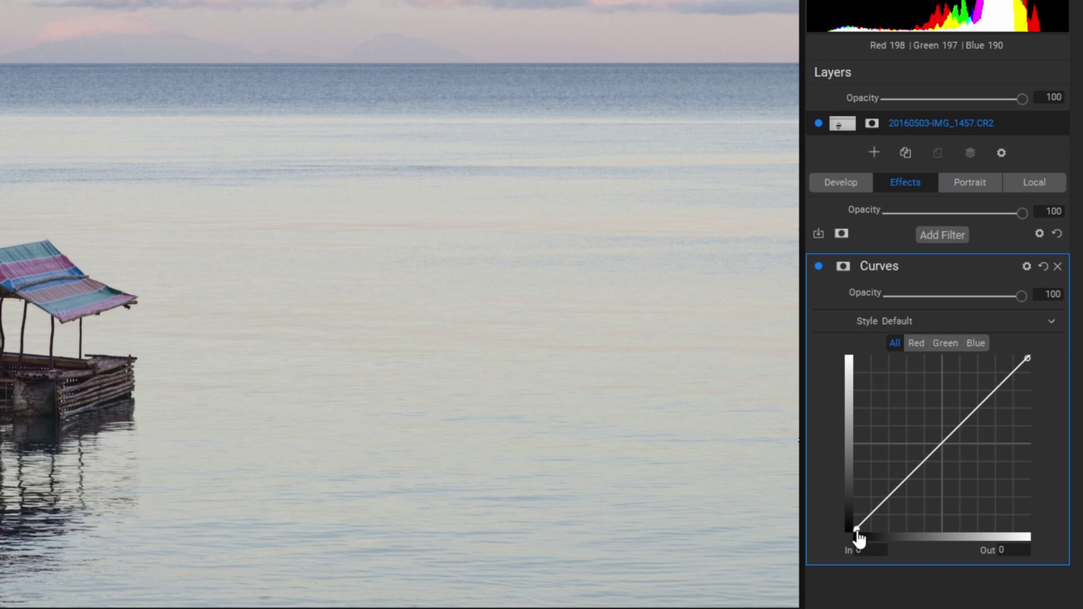
{"action": "left_click_drag", "start_coordinate": [858, 533], "coordinate": [838, 517]}
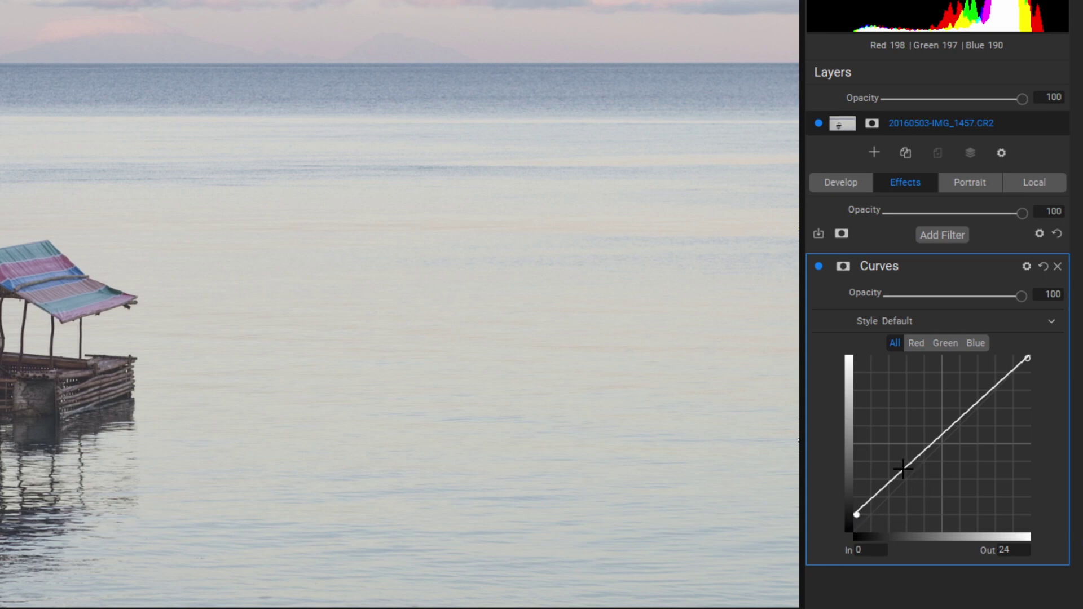
{"action": "left_click_drag", "start_coordinate": [903, 468], "coordinate": [905, 480]}
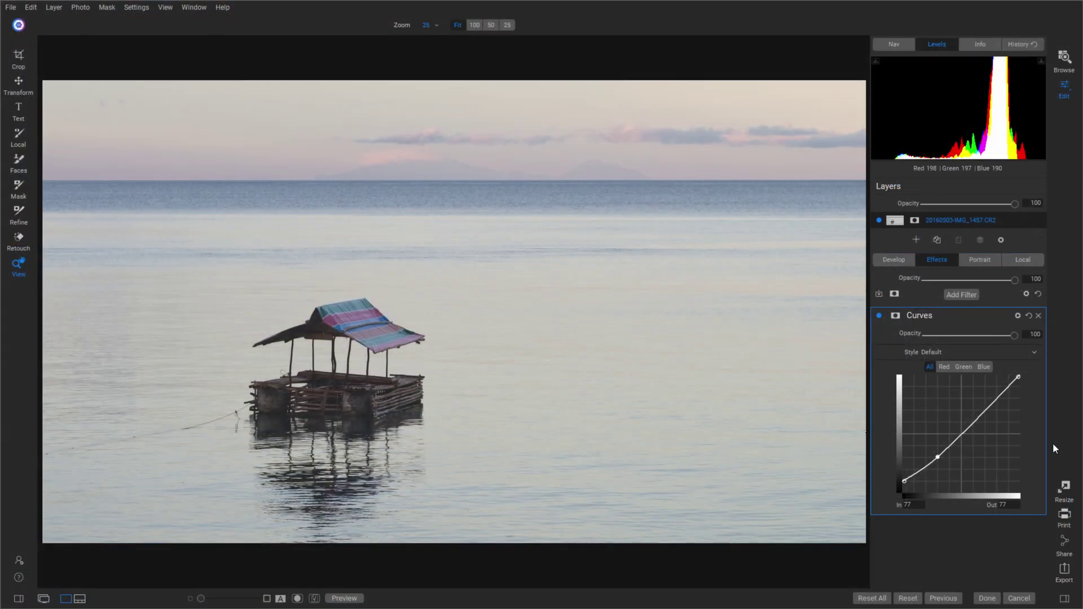
Add a Bleach Bypass filter using the Darker preset (Brightness -20)
{"action": "left_click", "coordinate": [964, 292]}
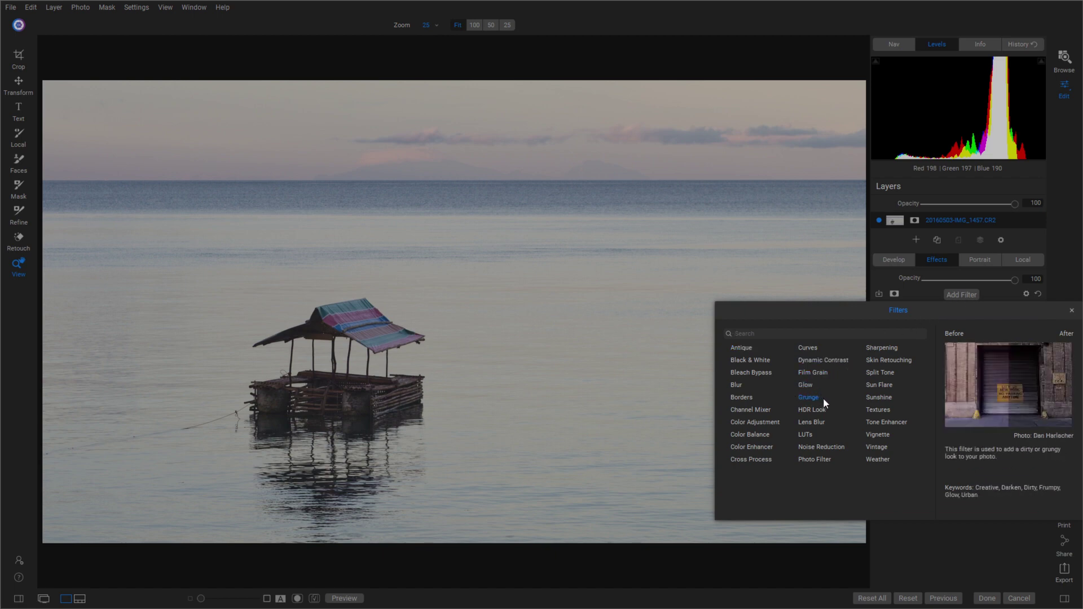
{"action": "left_click", "coordinate": [751, 373]}
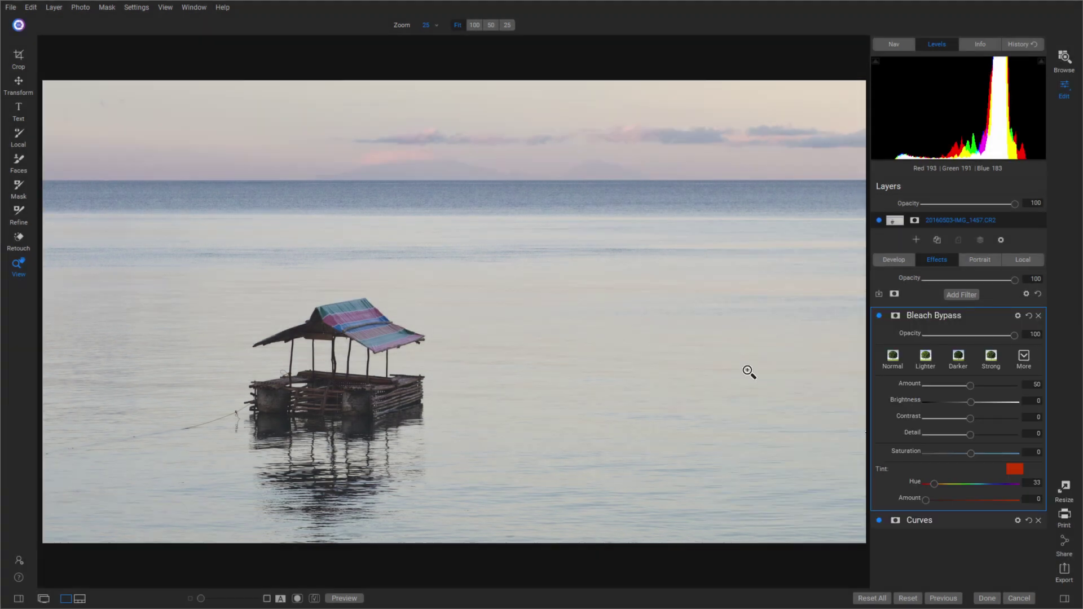
{"action": "left_click", "coordinate": [962, 361]}
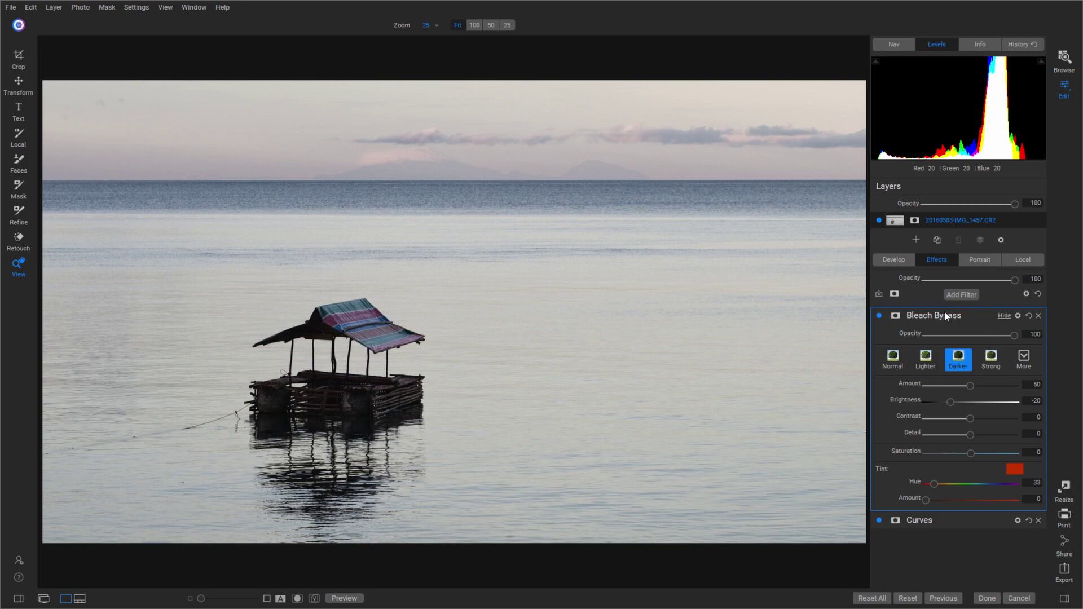
{"action": "left_click", "coordinate": [966, 295]}
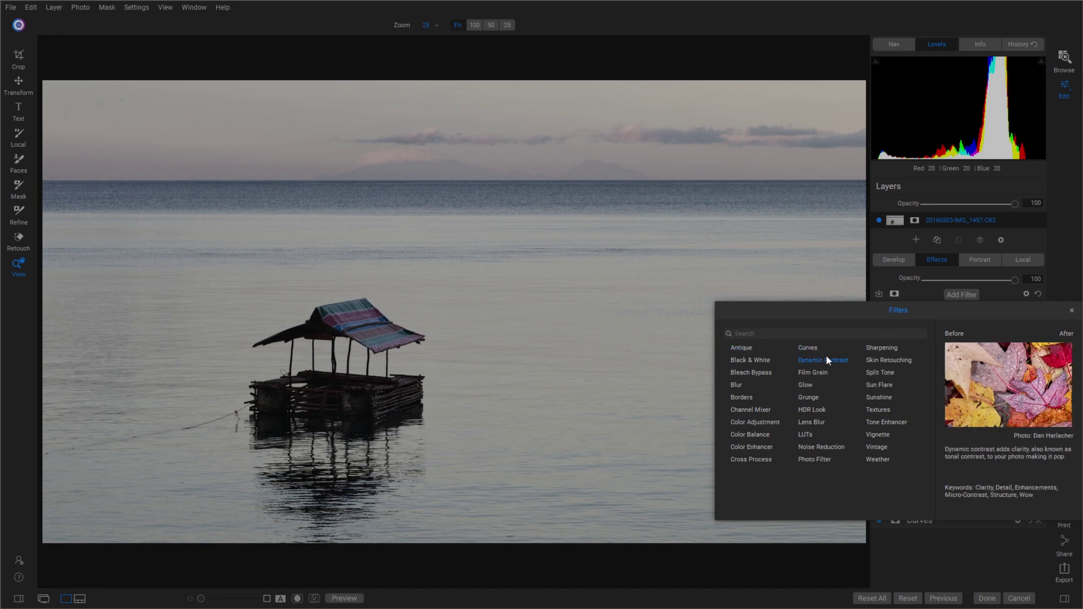
Add a Glow filter with the Charge More – Normal preset (Amount 100) and a luminosity mask
{"action": "left_click", "coordinate": [808, 384]}
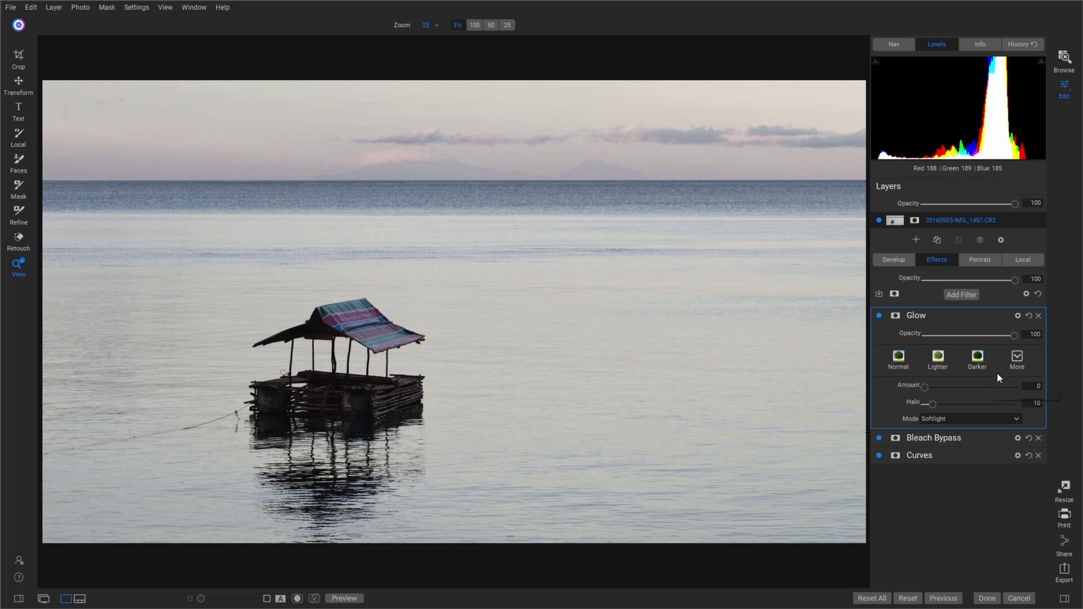
{"action": "left_click", "coordinate": [1017, 357]}
{"action": "left_click", "coordinate": [1012, 368]}
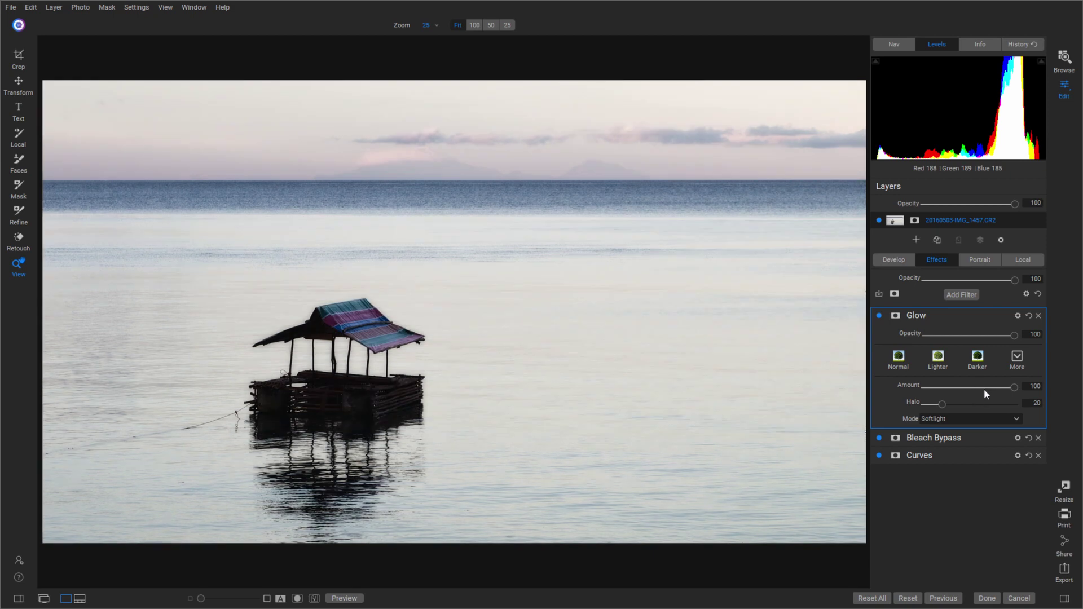
{"action": "left_click", "coordinate": [896, 316]}
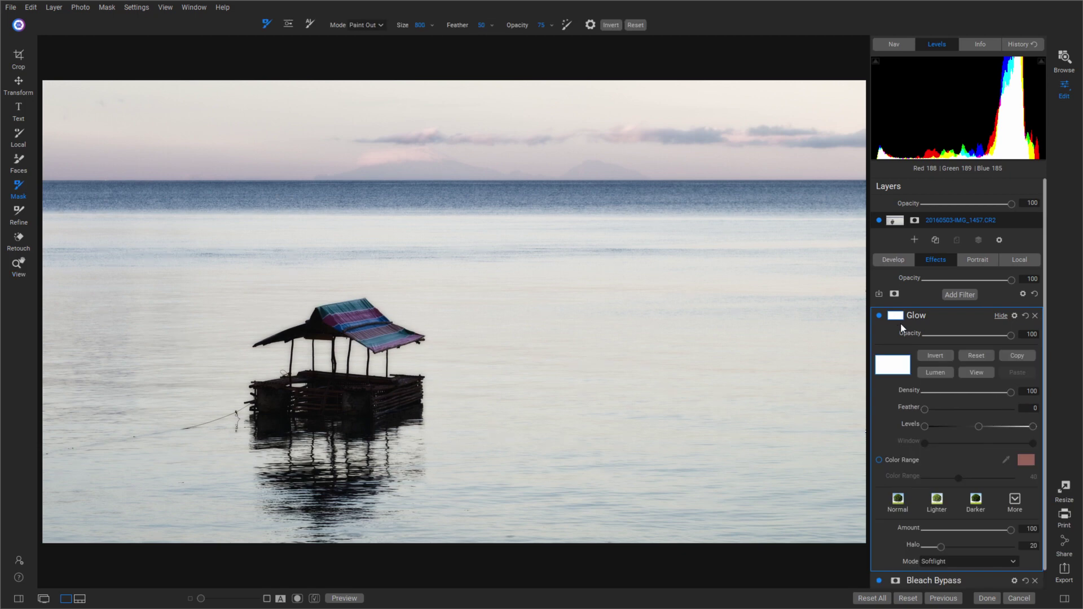
{"action": "left_click", "coordinate": [942, 374]}
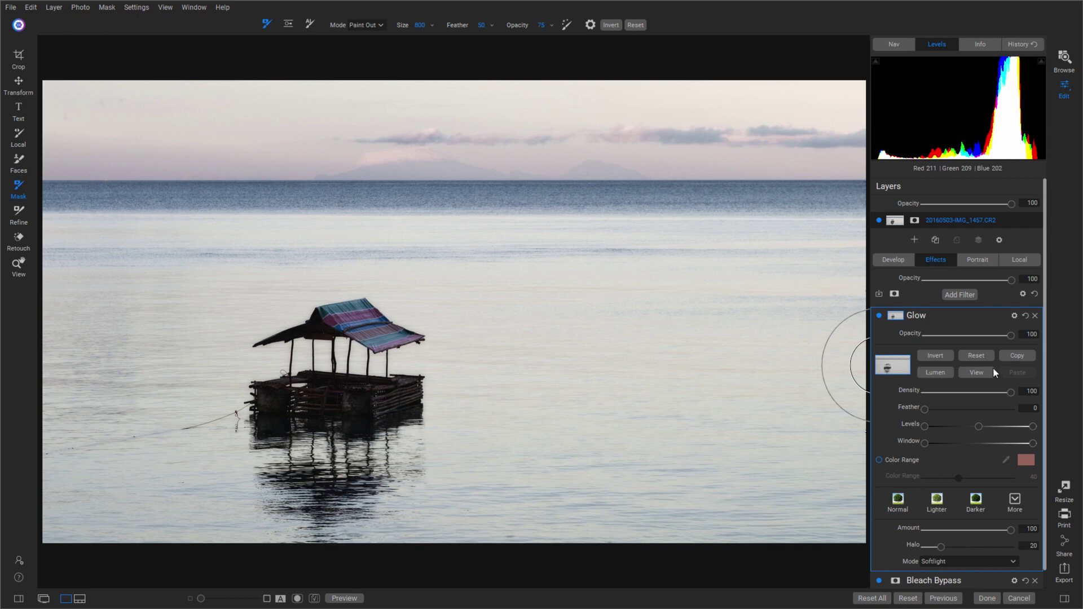
Add a Vignette filter with the Big Softy preset (Brightness -100, Size 35, Feather 100), then return to viewing
{"action": "left_click", "coordinate": [959, 295]}
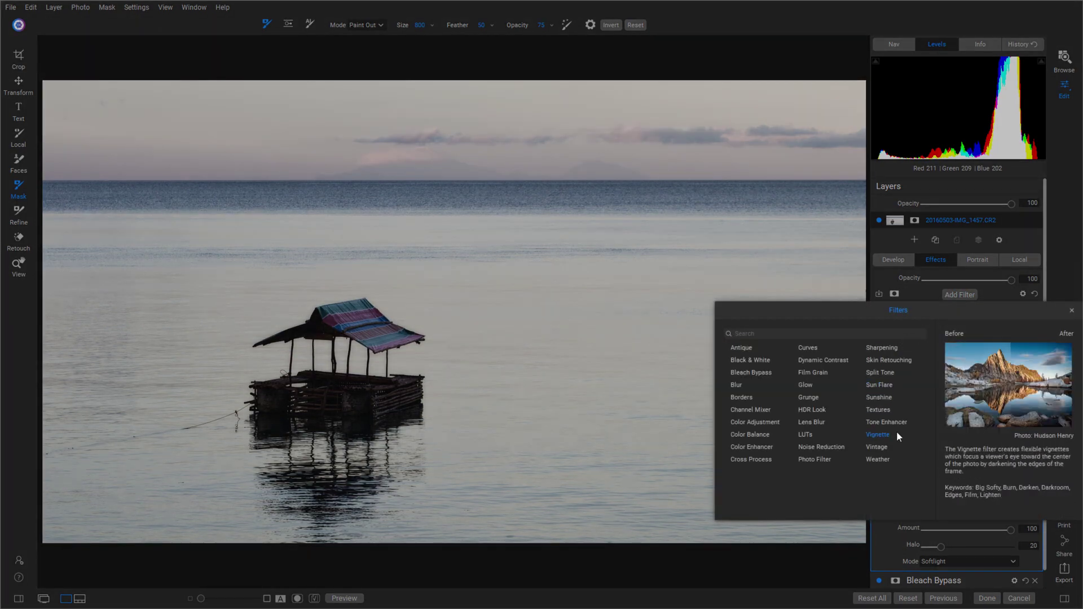
{"action": "left_click", "coordinate": [877, 435]}
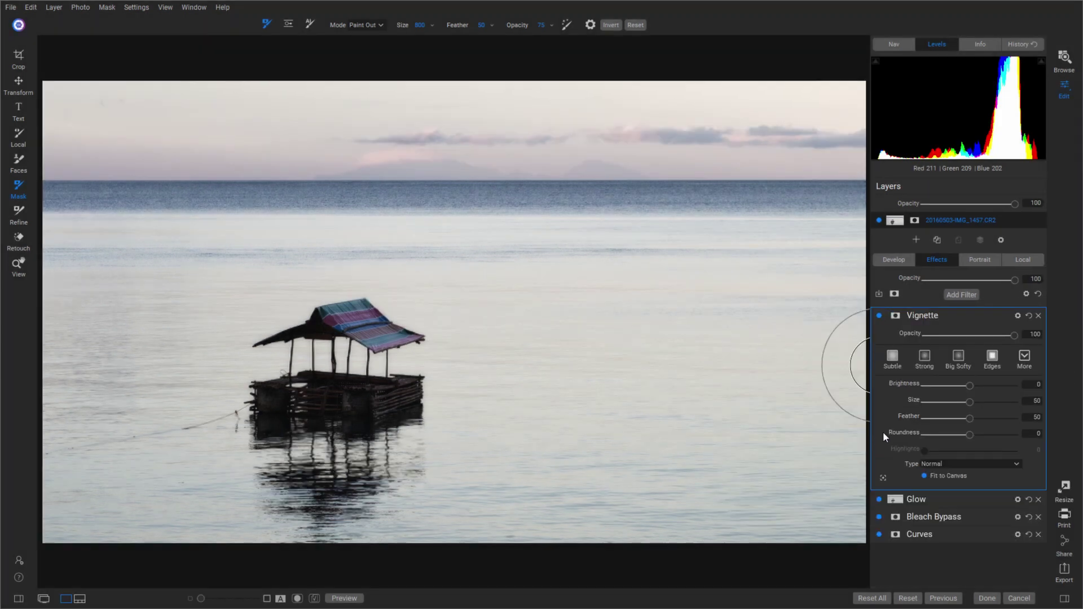
{"action": "left_click", "coordinate": [956, 359]}
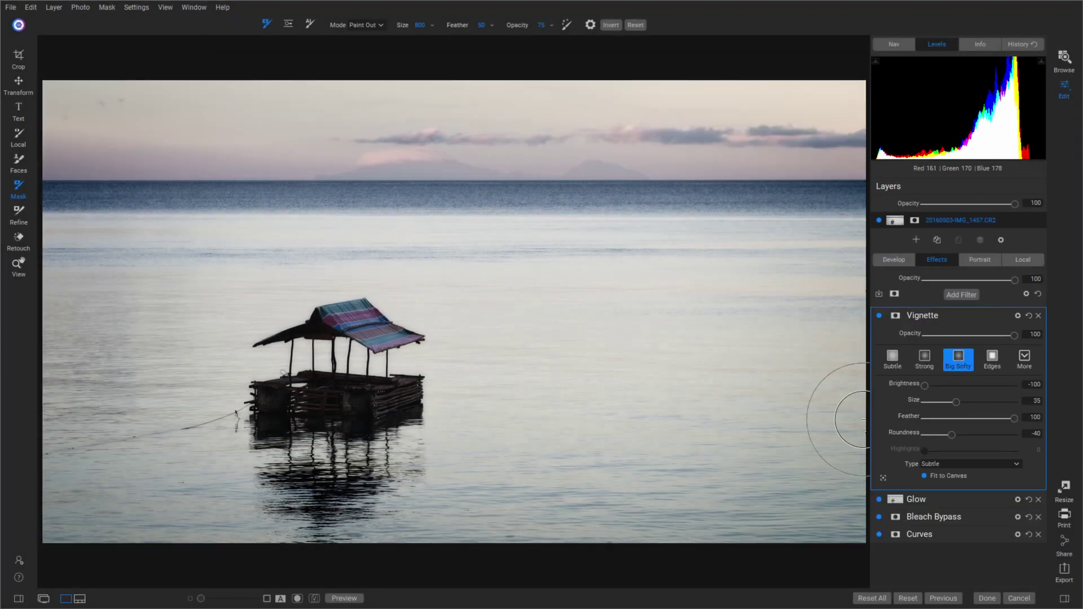
{"action": "left_click", "coordinate": [19, 265]}
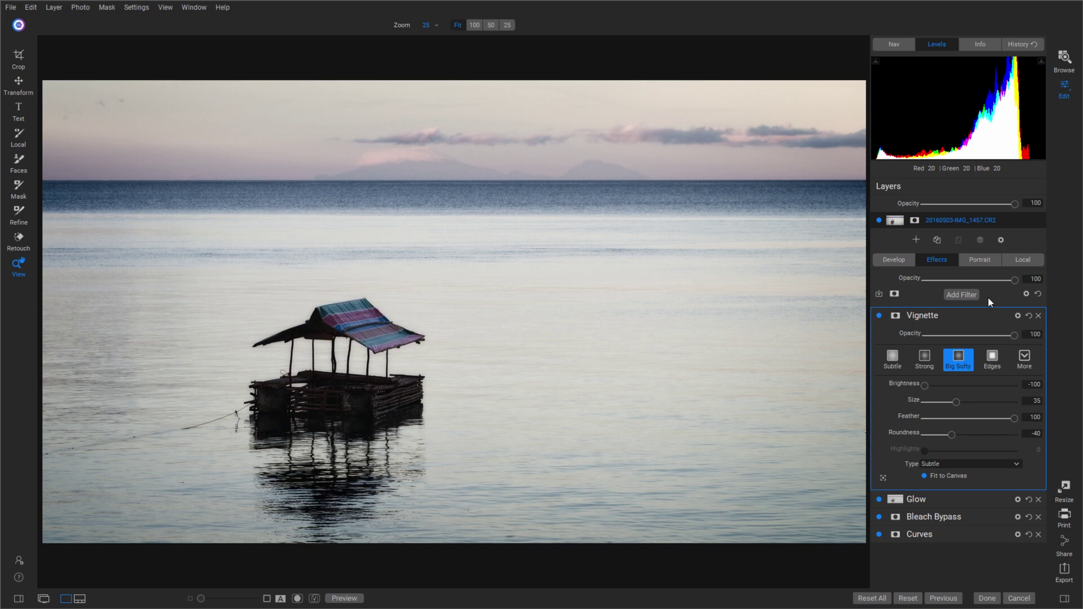
Lay a top-down gradient local adjustment over the sky and horizon with Exposure 0, Contrast 100 and Highlights 100
{"action": "left_click", "coordinate": [1021, 258]}
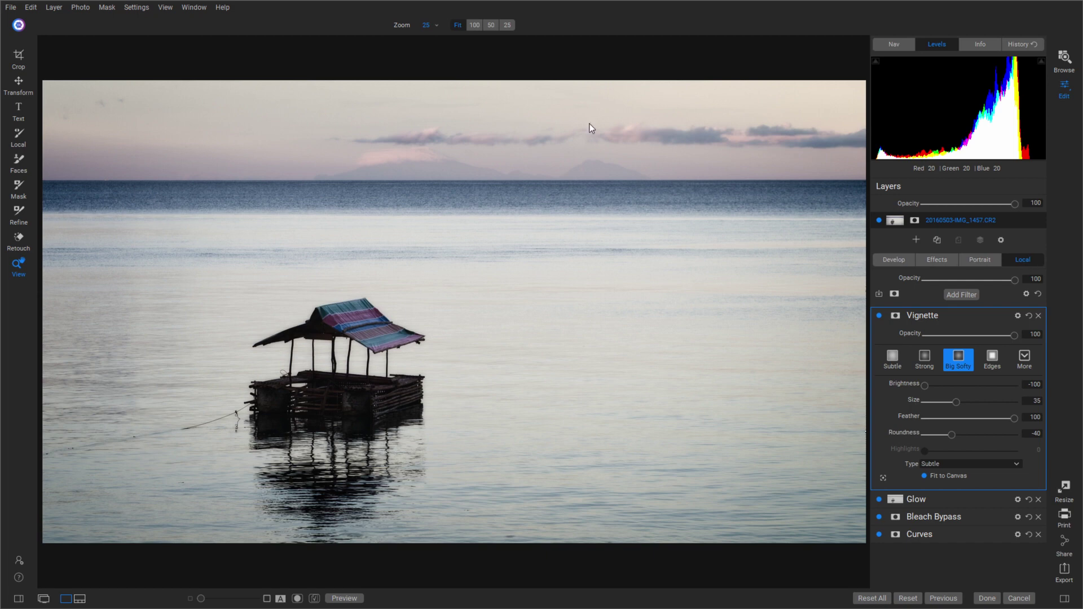
{"action": "mouse_move", "coordinate": [345, 336]}
{"action": "left_mouse_down"}
{"action": "mouse_move", "coordinate": [373, 359]}
{"action": "mouse_move", "coordinate": [364, 391]}
{"action": "mouse_move", "coordinate": [351, 356]}
{"action": "mouse_move", "coordinate": [321, 360]}
{"action": "mouse_move", "coordinate": [301, 382]}
{"action": "mouse_move", "coordinate": [361, 403]}
{"action": "mouse_move", "coordinate": [318, 344]}
{"action": "mouse_move", "coordinate": [355, 389]}
{"action": "mouse_move", "coordinate": [346, 348]}
{"action": "mouse_move", "coordinate": [333, 395]}
{"action": "mouse_move", "coordinate": [347, 350]}
{"action": "mouse_move", "coordinate": [333, 387]}
{"action": "mouse_move", "coordinate": [365, 364]}
{"action": "mouse_move", "coordinate": [292, 428]}
{"action": "mouse_move", "coordinate": [344, 434]}
{"action": "mouse_move", "coordinate": [346, 397]}
{"action": "mouse_move", "coordinate": [394, 388]}
{"action": "mouse_move", "coordinate": [344, 377]}
{"action": "mouse_move", "coordinate": [366, 398]}
{"action": "mouse_move", "coordinate": [364, 364]}
{"action": "mouse_move", "coordinate": [365, 383]}
{"action": "mouse_move", "coordinate": [317, 385]}
{"action": "mouse_move", "coordinate": [356, 372]}
{"action": "left_mouse_up"}
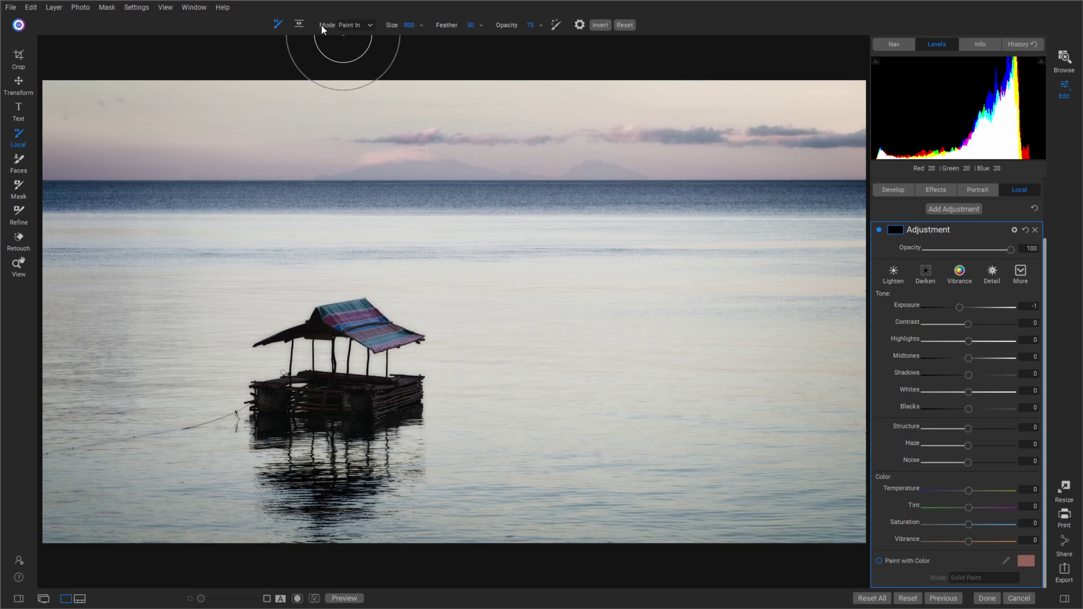
{"action": "left_click", "coordinate": [299, 25]}
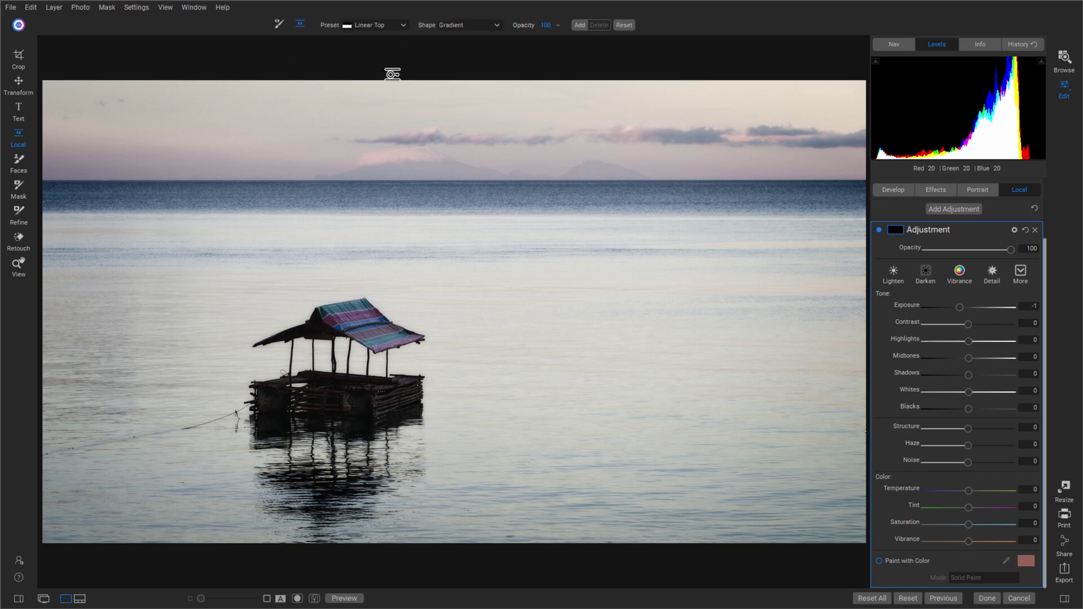
{"action": "left_click_drag", "start_coordinate": [423, 80], "coordinate": [367, 180]}
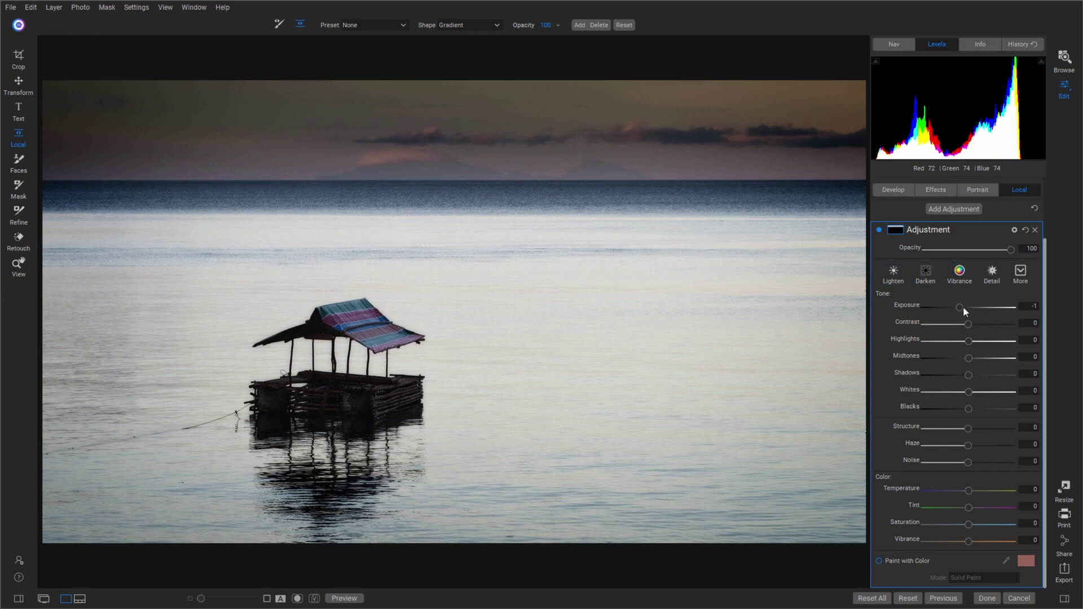
{"action": "double_click", "coordinate": [902, 304]}
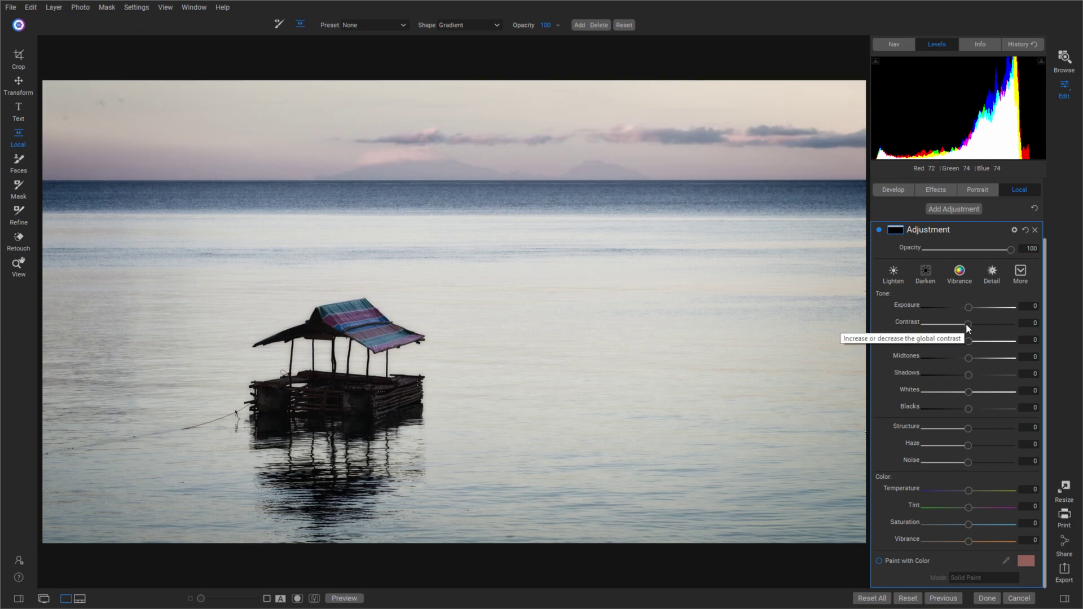
{"action": "left_click_drag", "start_coordinate": [966, 324], "coordinate": [1011, 342]}
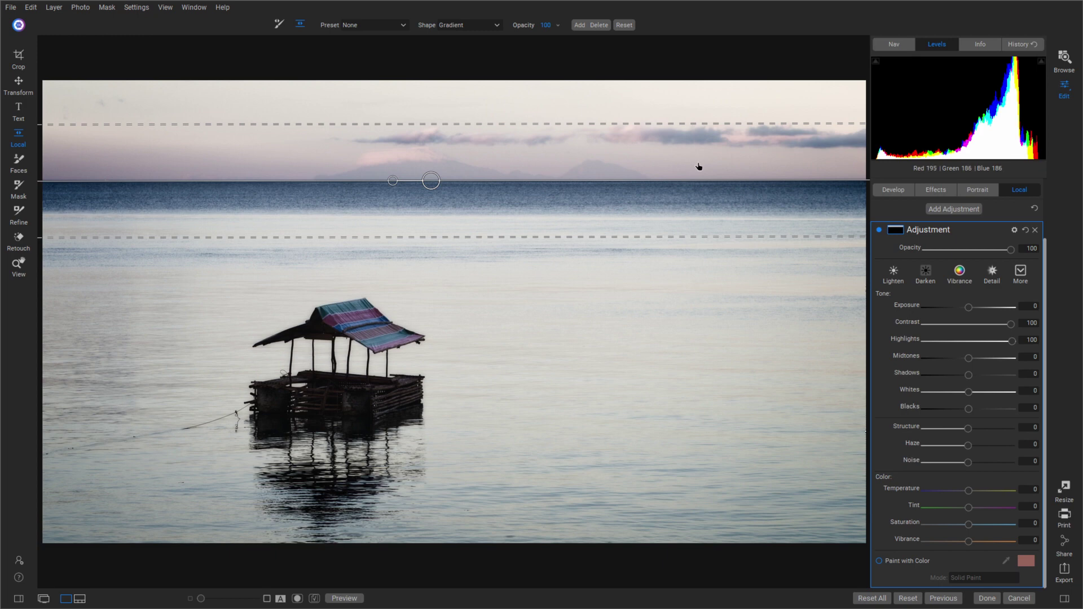
Add a second local adjustment brushed over the hut and its reflection, with Exposure reset to 0
{"action": "left_click", "coordinate": [966, 208]}
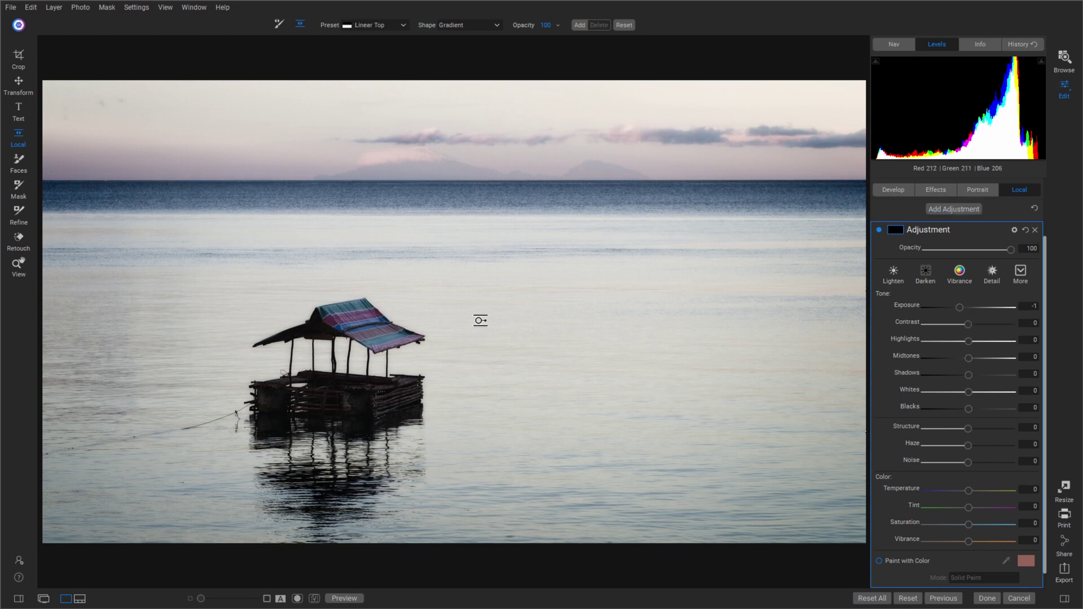
{"action": "left_click", "coordinate": [278, 24]}
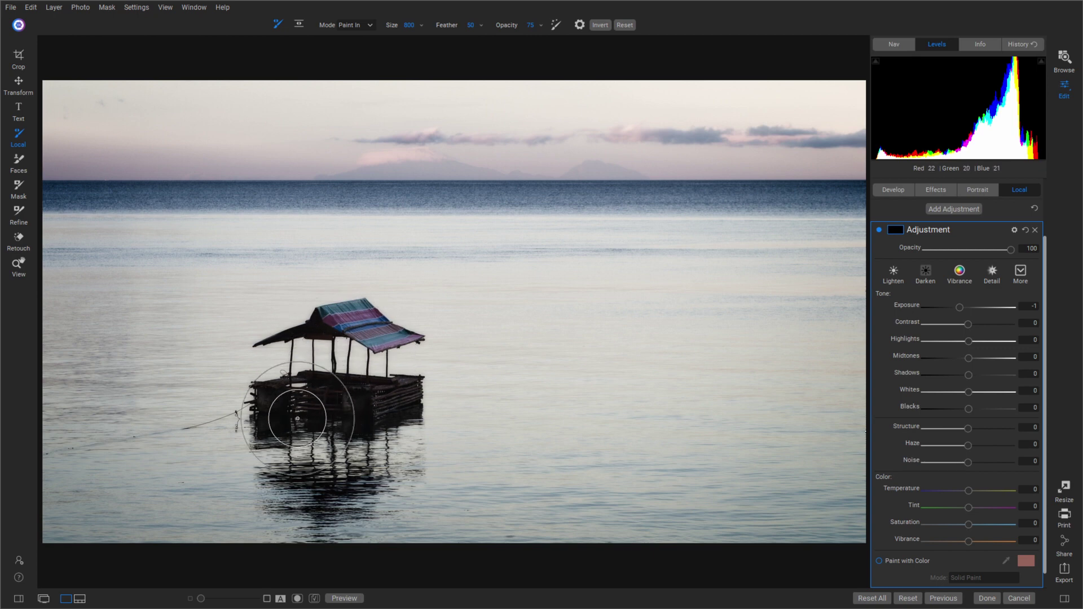
{"action": "key", "text": "bracketleft"}
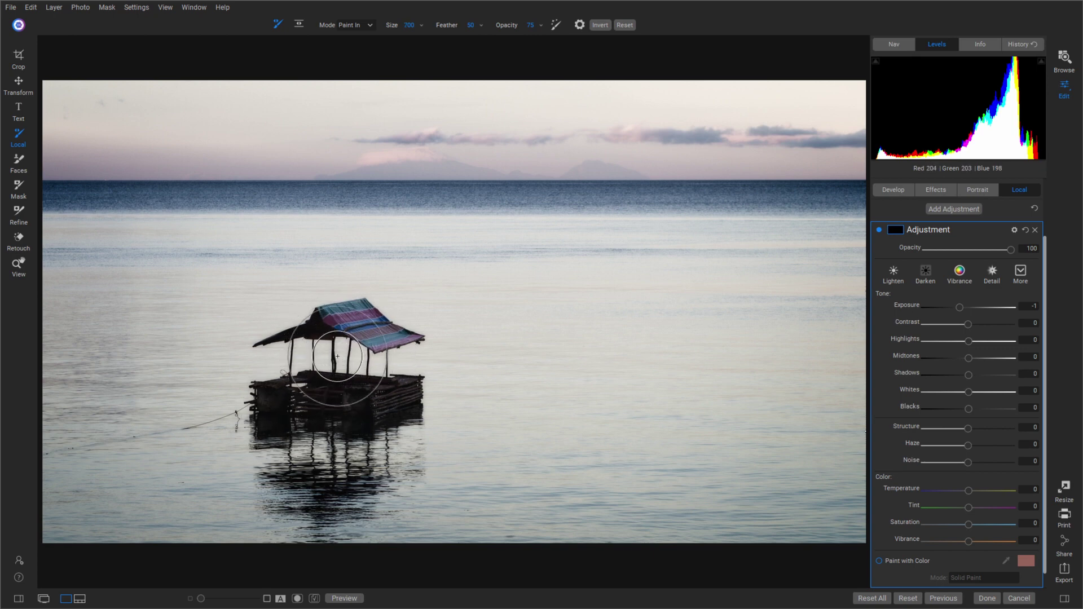
{"action": "key", "text": "bracketleft"}
{"action": "mouse_move", "coordinate": [347, 341]}
{"action": "left_mouse_down"}
{"action": "mouse_move", "coordinate": [285, 360]}
{"action": "mouse_move", "coordinate": [279, 398]}
{"action": "mouse_move", "coordinate": [298, 483]}
{"action": "mouse_move", "coordinate": [332, 518]}
{"action": "mouse_move", "coordinate": [392, 456]}
{"action": "mouse_move", "coordinate": [392, 351]}
{"action": "mouse_move", "coordinate": [368, 340]}
{"action": "mouse_move", "coordinate": [339, 375]}
{"action": "mouse_move", "coordinate": [329, 470]}
{"action": "mouse_move", "coordinate": [351, 412]}
{"action": "mouse_move", "coordinate": [322, 394]}
{"action": "left_mouse_up"}
{"action": "key", "text": "bracketleft"}
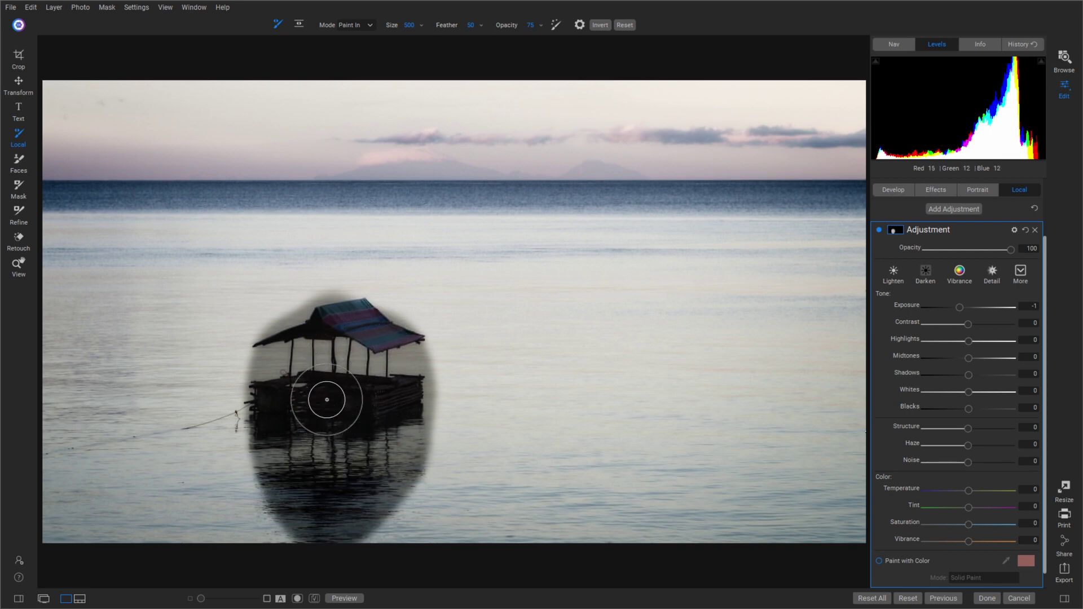
{"action": "double_click", "coordinate": [902, 304]}
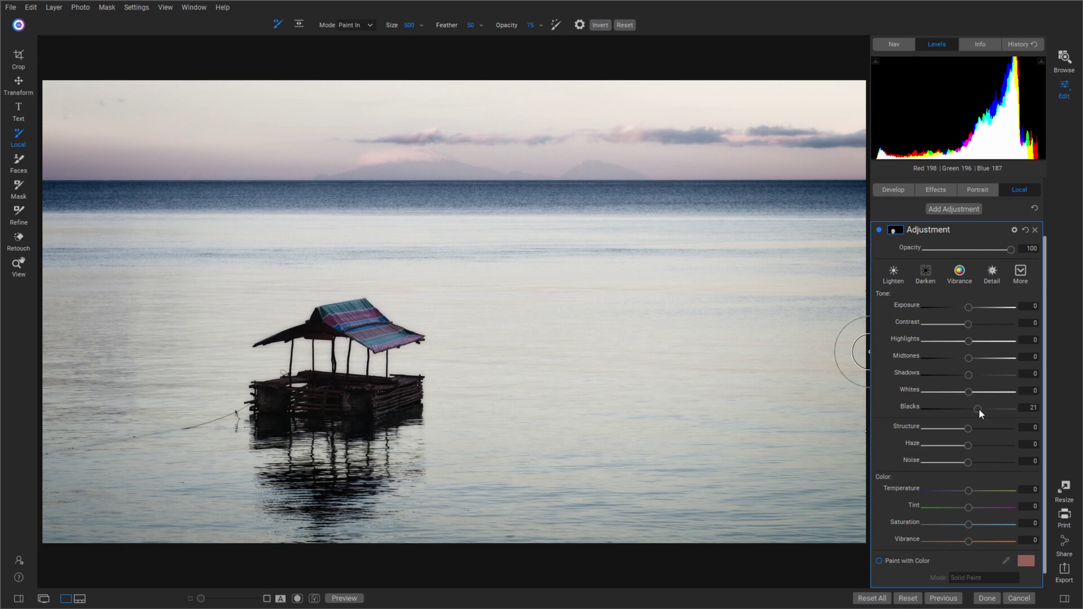
Set the hut adjustment to Blacks 50 and Contrast -100, shrinking the brush to 200 for refinement
{"action": "left_click_drag", "start_coordinate": [983, 407], "coordinate": [993, 411]}
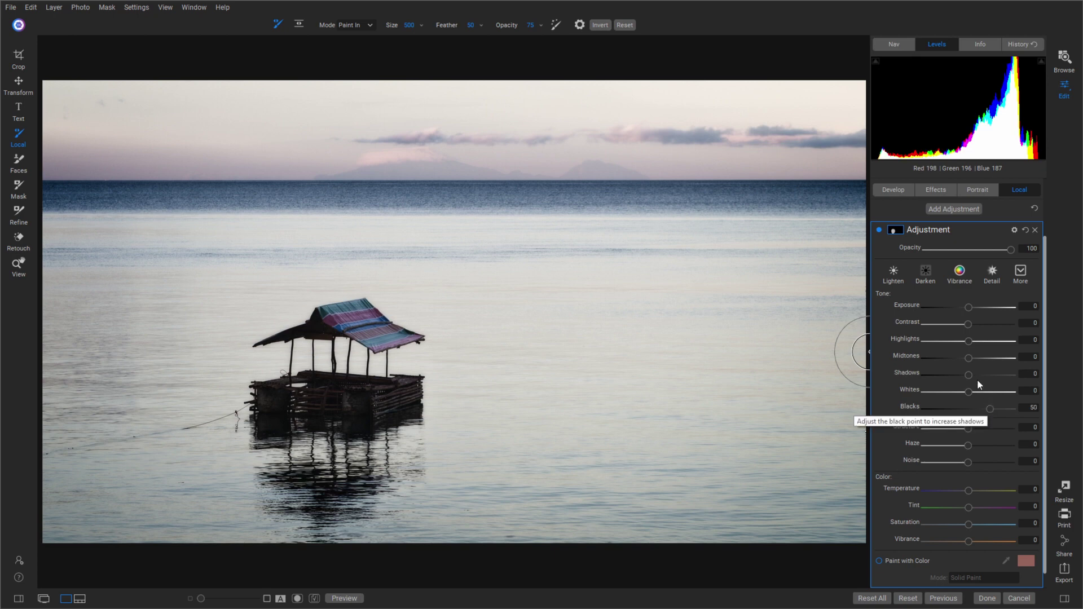
{"action": "left_click_drag", "start_coordinate": [966, 324], "coordinate": [959, 325]}
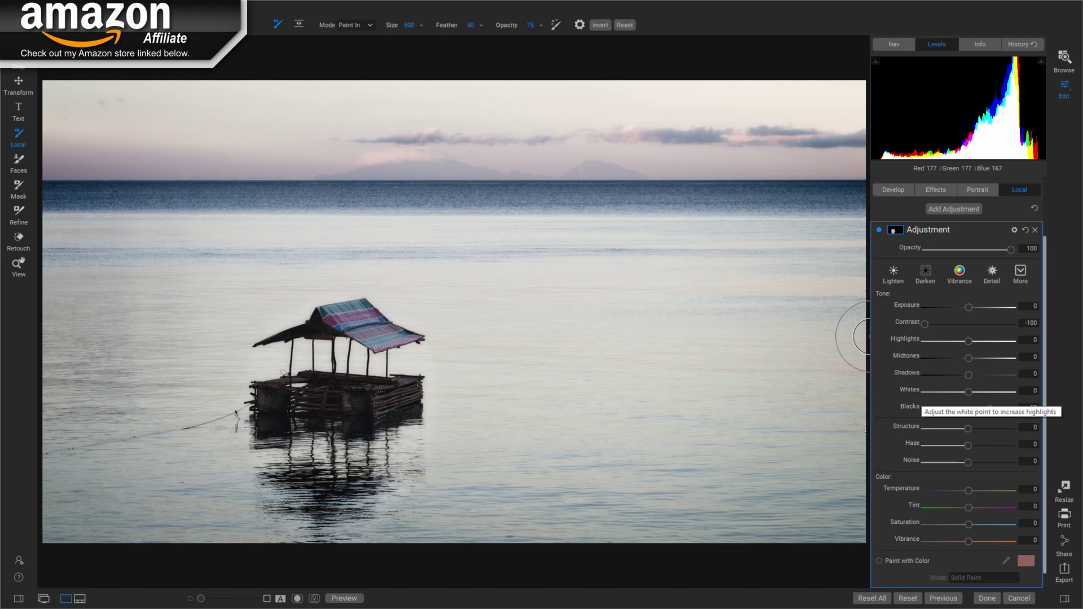
{"action": "key", "text": "bracketleft"}
{"action": "key", "text": "bracketleft"}
{"action": "key", "text": "bracketleft"}
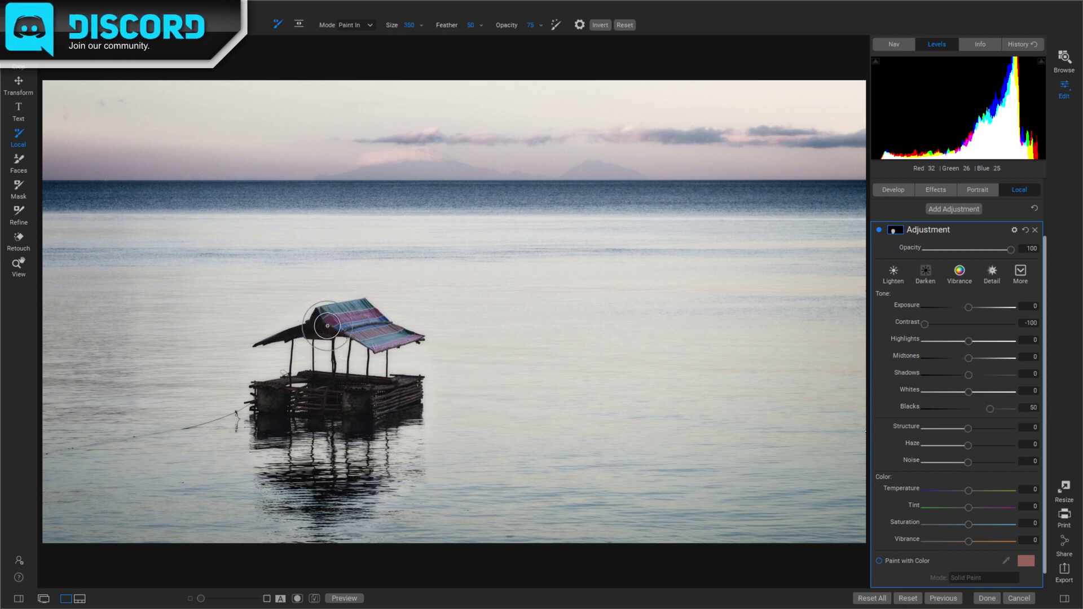
{"action": "key", "text": "bracketleft"}
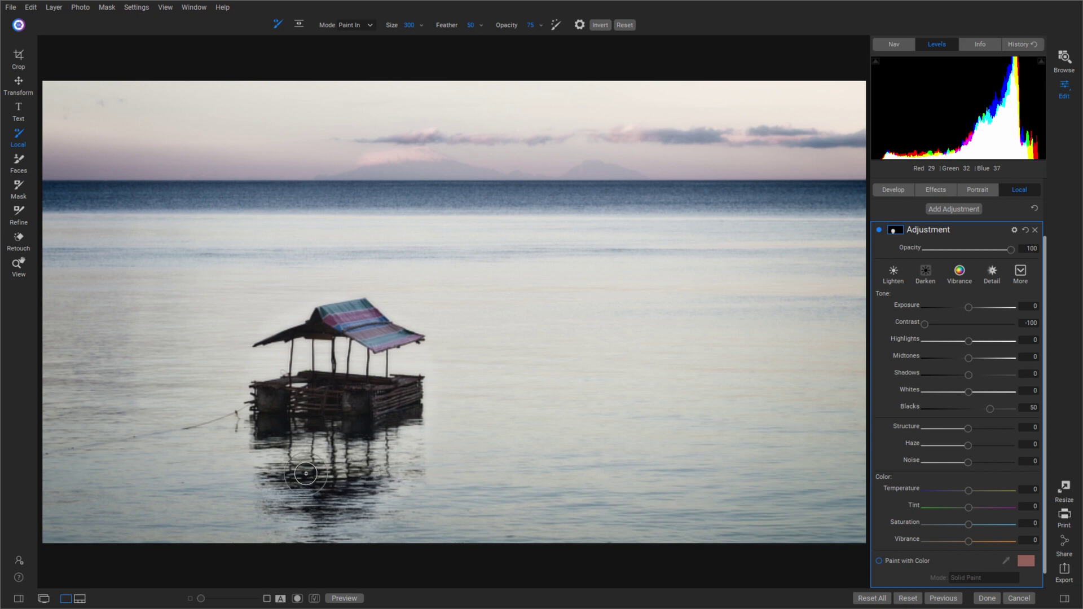
{"action": "key", "text": "bracketleft"}
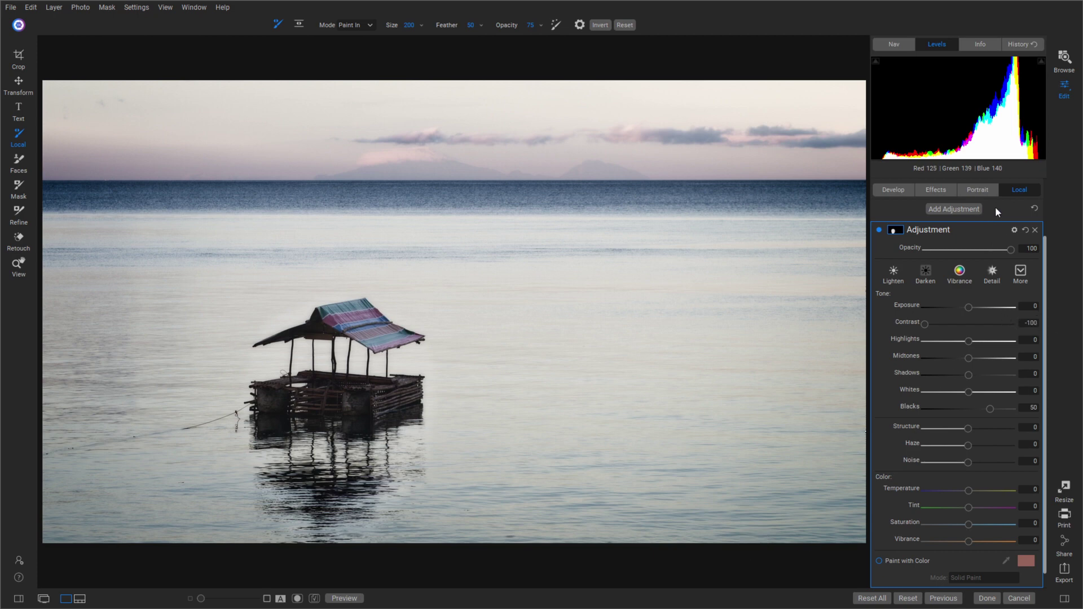
Apply a sharpening style (Amount 70, Threshold 1, colour noise reduction 5) and expand Lens Correction and Tone & Color
{"action": "left_click", "coordinate": [894, 190]}
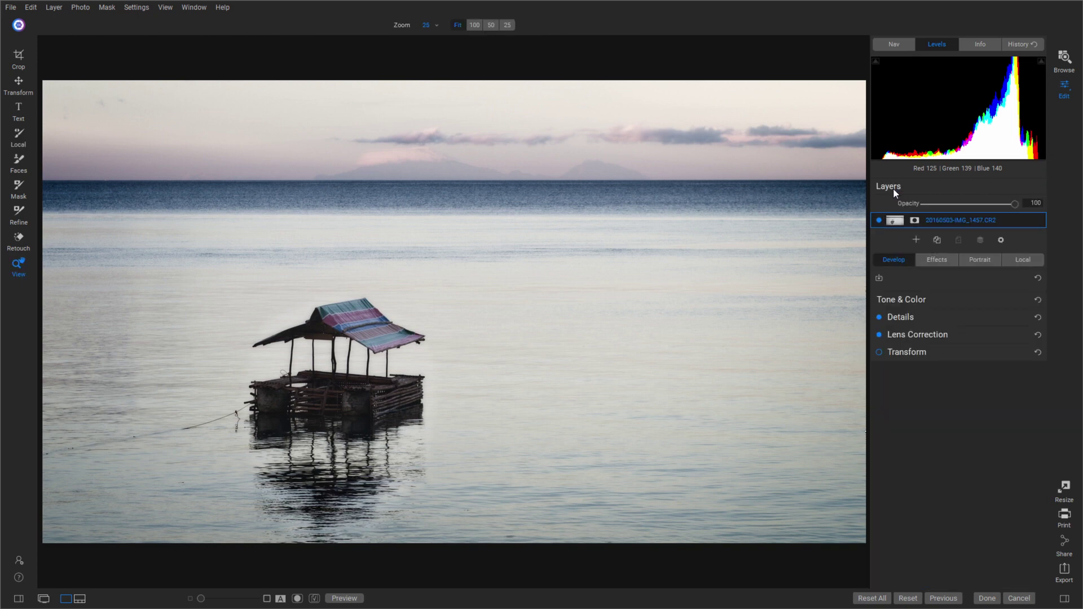
{"action": "left_click", "coordinate": [1021, 318]}
{"action": "left_click", "coordinate": [1017, 340]}
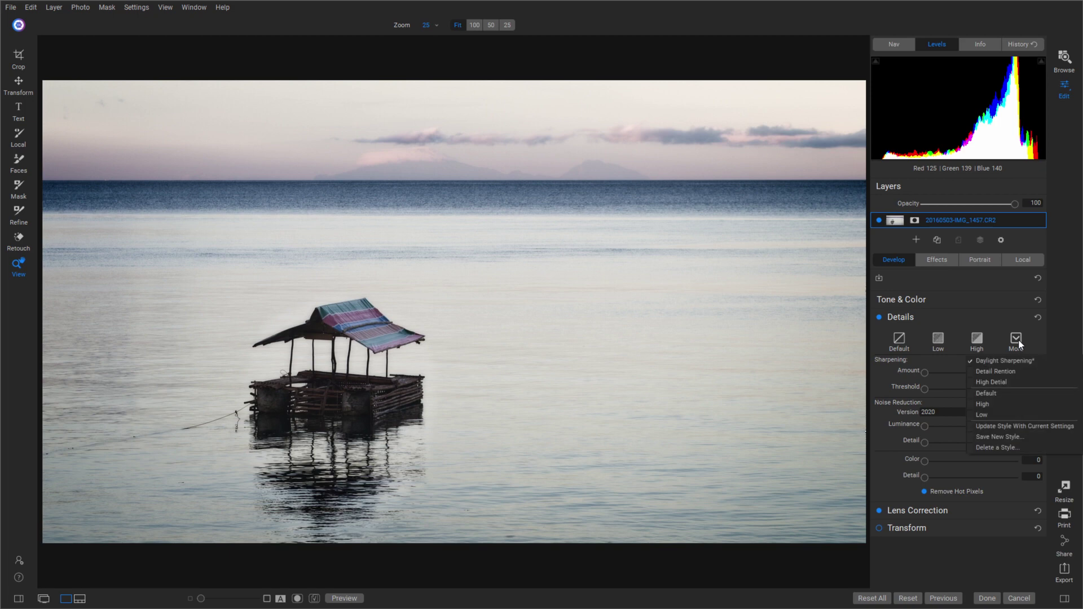
{"action": "left_click", "coordinate": [1005, 370]}
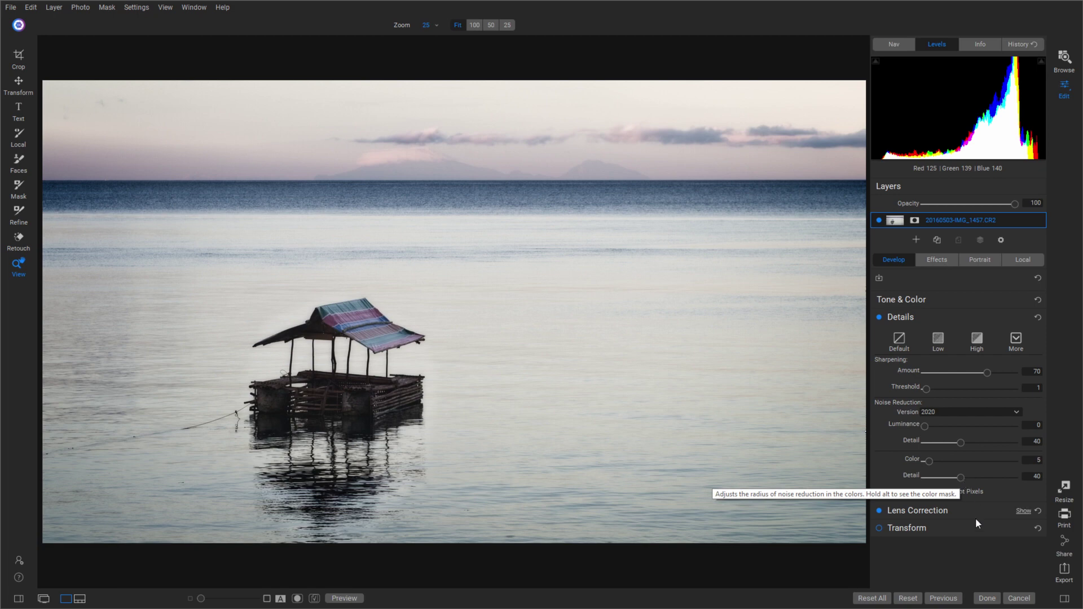
{"action": "left_click", "coordinate": [1021, 512]}
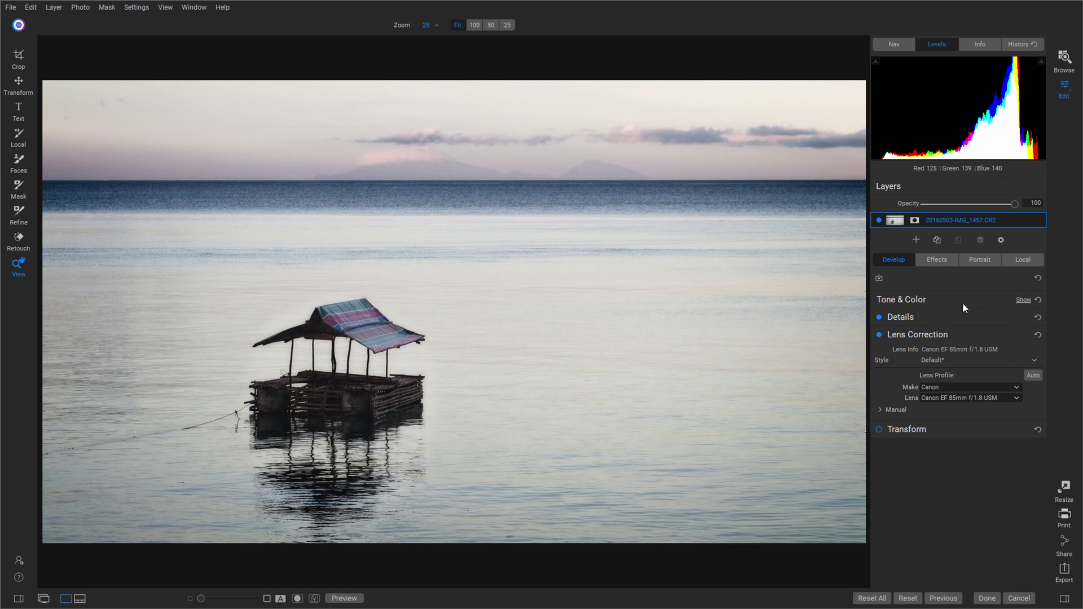
{"action": "left_click", "coordinate": [1023, 300]}
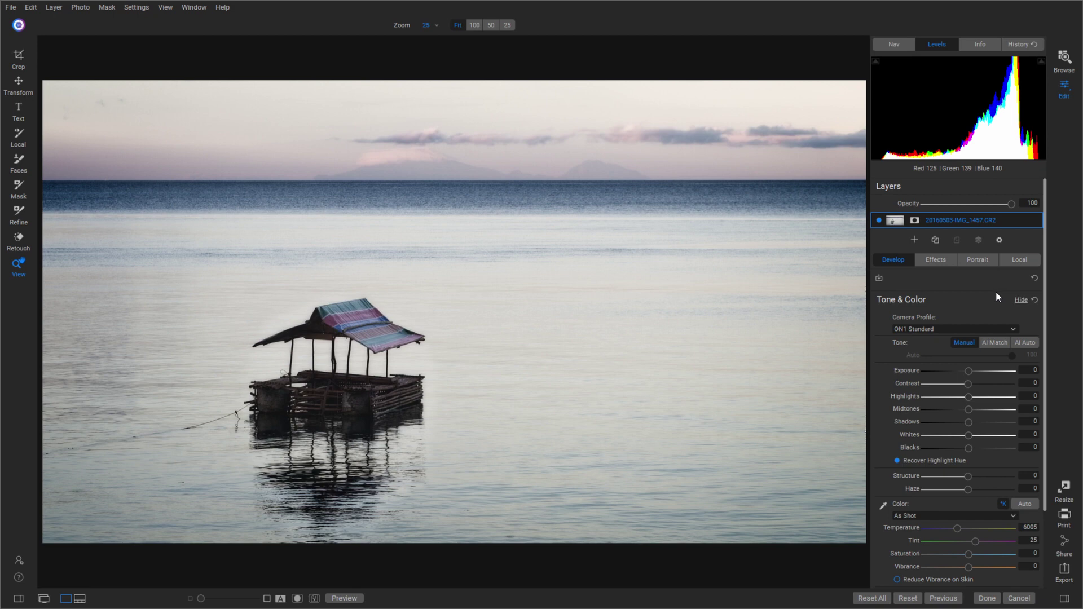
Brighten the seascape with Exposure 0.33, Highlights -60, Midtones -41 and Blacks 61 in Tone & Color
{"action": "left_click_drag", "start_coordinate": [968, 371], "coordinate": [972, 370]}
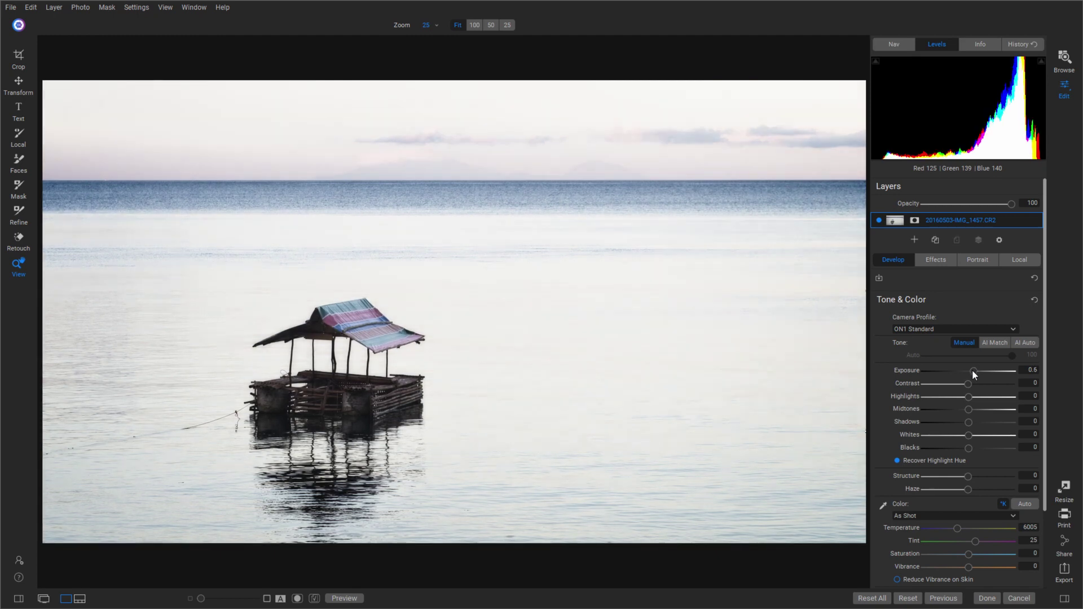
{"action": "left_click", "coordinate": [1030, 369]}
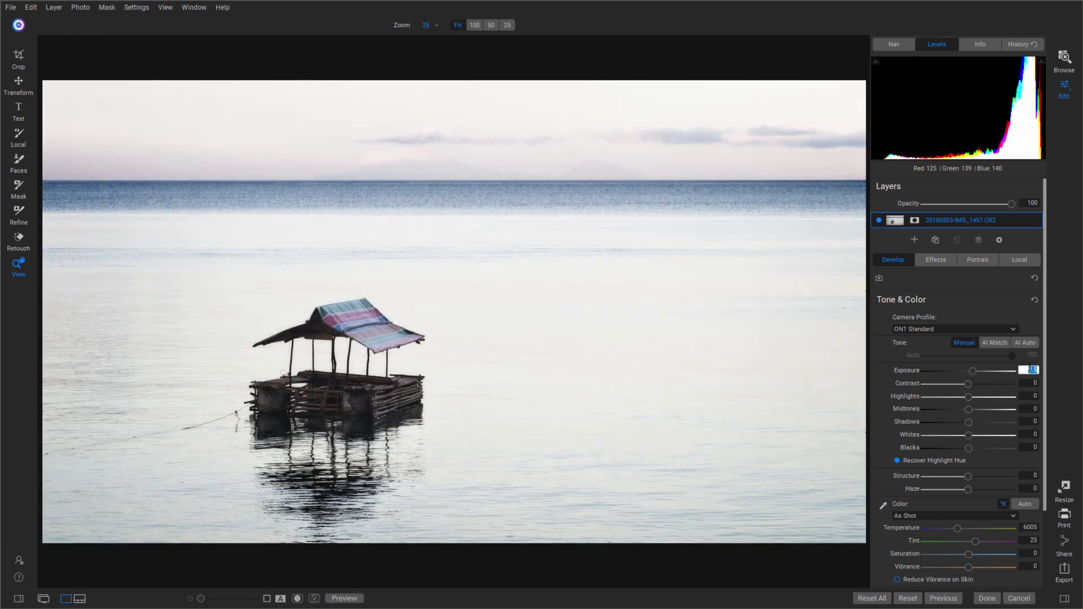
{"action": "key", "text": "BackSpace"}
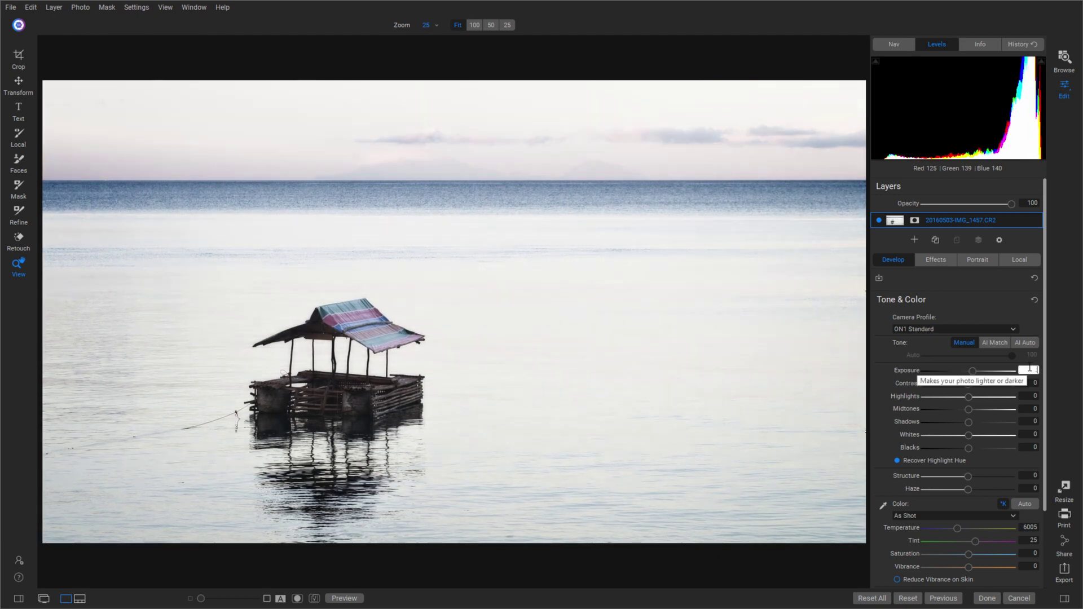
{"action": "type", "text": "0.33"}
{"action": "key", "text": "Return"}
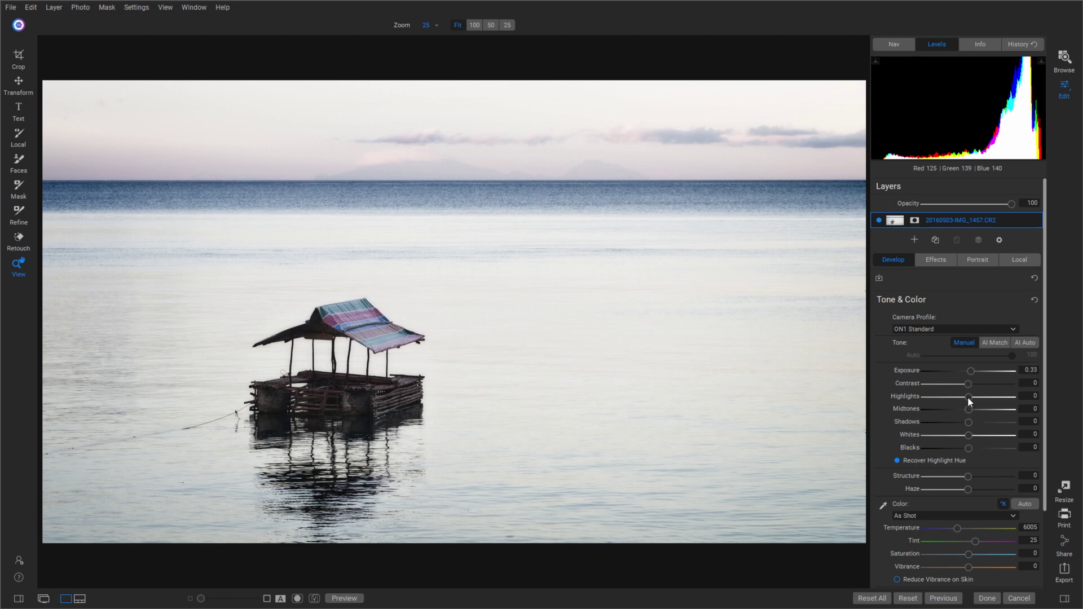
{"action": "left_click_drag", "start_coordinate": [960, 397], "coordinate": [942, 398]}
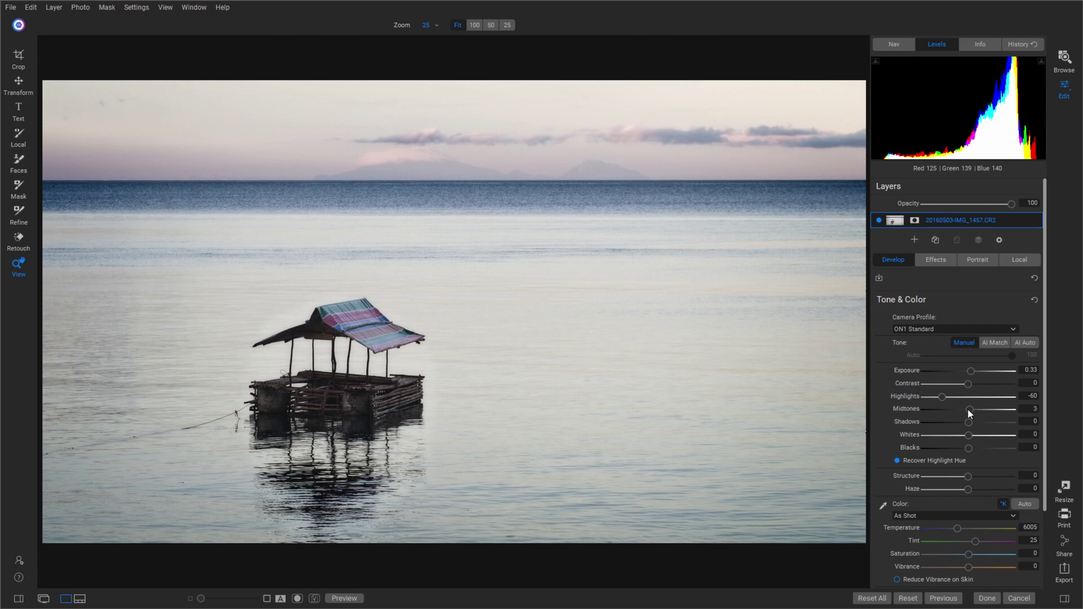
{"action": "left_click_drag", "start_coordinate": [968, 411], "coordinate": [955, 414]}
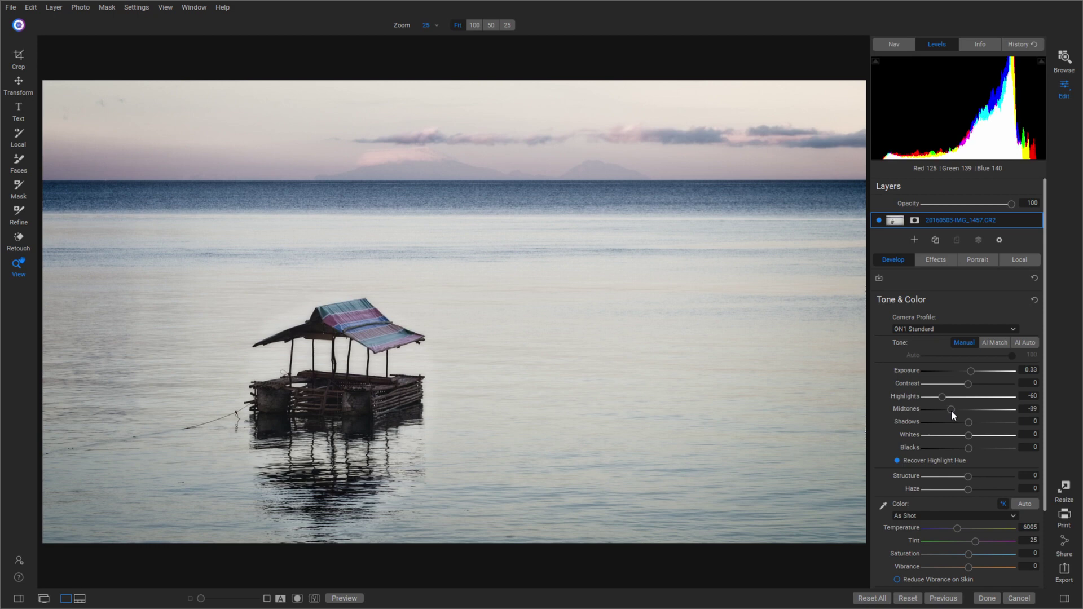
{"action": "left_click_drag", "start_coordinate": [951, 411], "coordinate": [952, 411]}
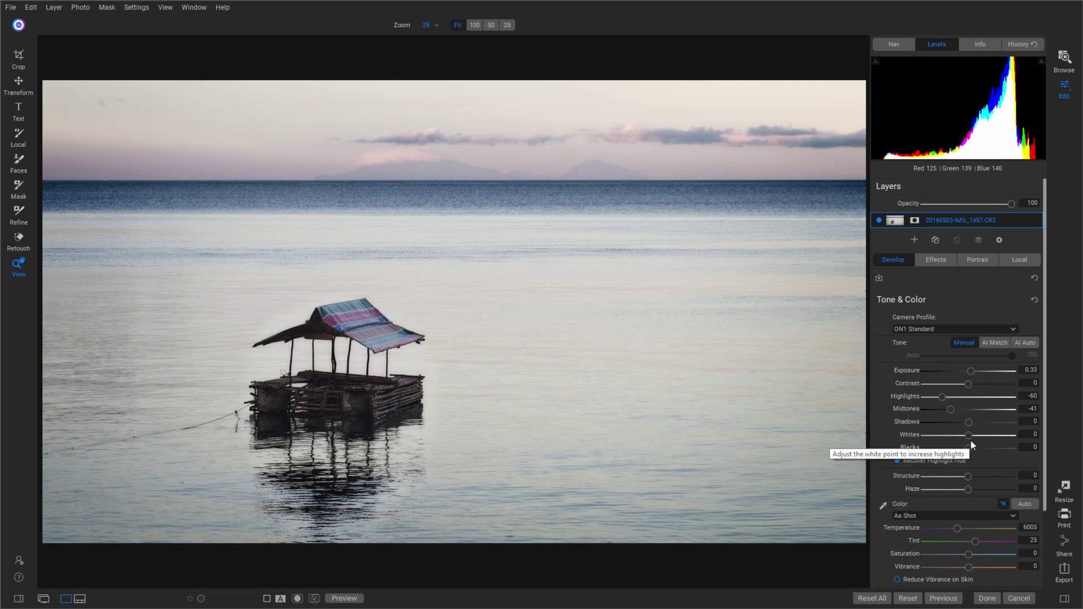
{"action": "left_click_drag", "start_coordinate": [974, 449], "coordinate": [993, 451]}
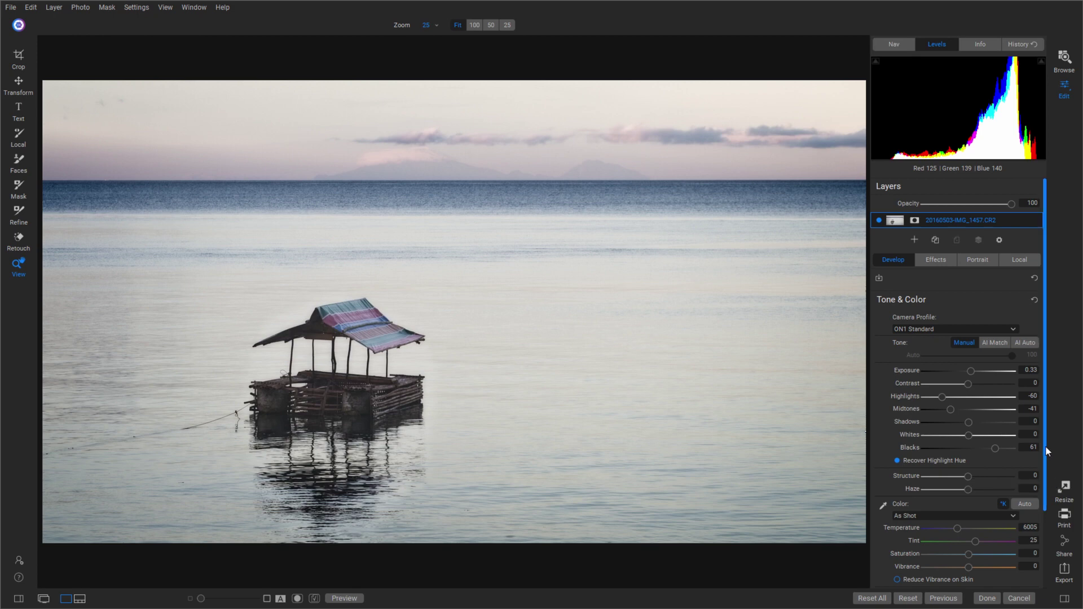
{"action": "scroll", "coordinate": [1045, 445], "scroll_direction": "down", "scroll_amount": 2}
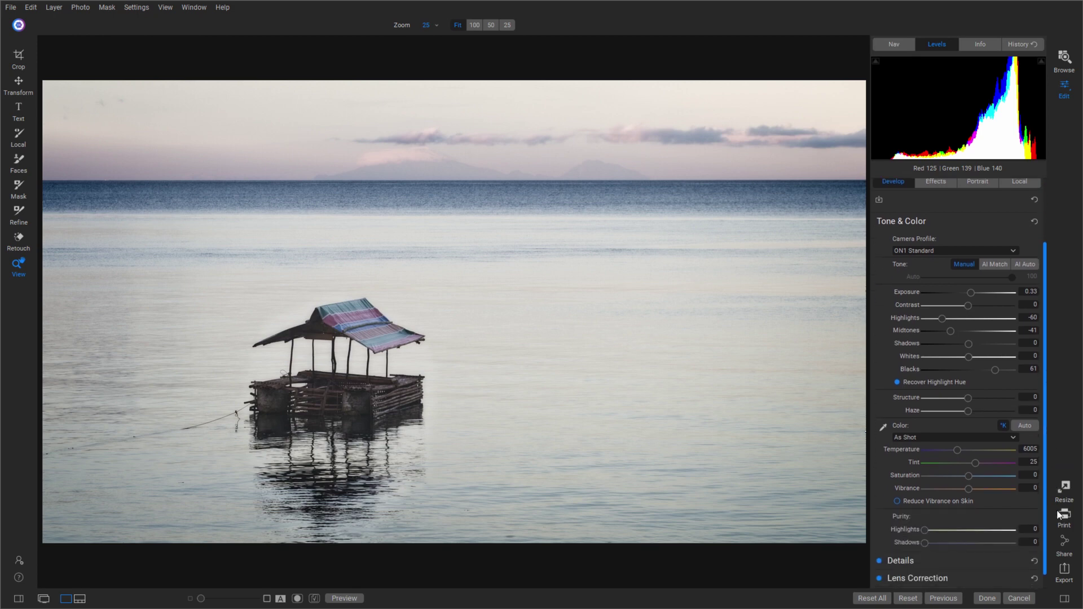
{"action": "scroll", "coordinate": [1061, 515], "scroll_direction": "down", "scroll_amount": 1}
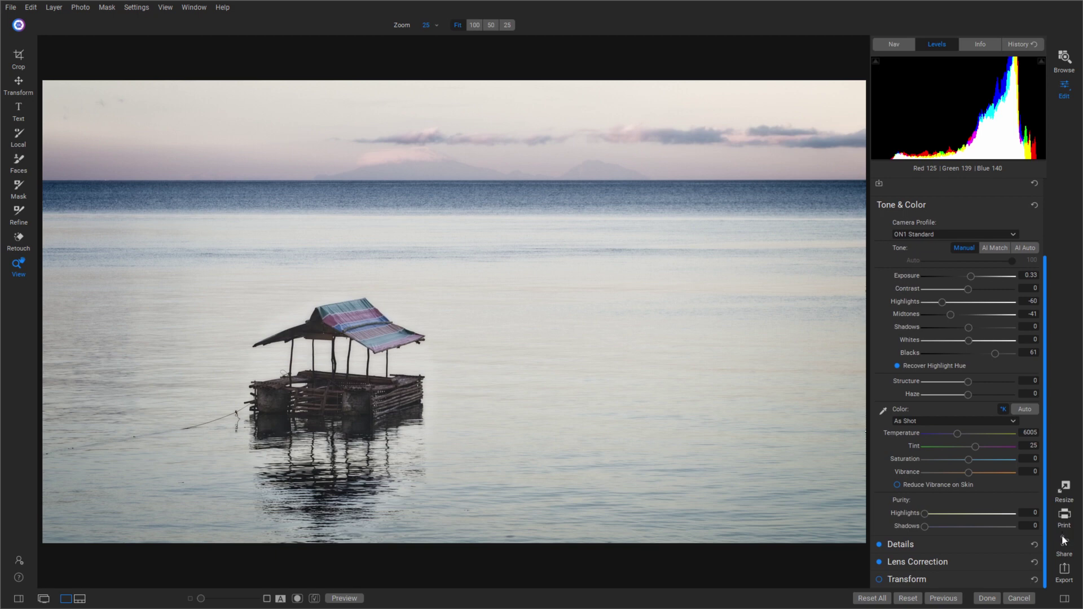
{"action": "scroll", "coordinate": [1060, 536], "scroll_direction": "up", "scroll_amount": 5}
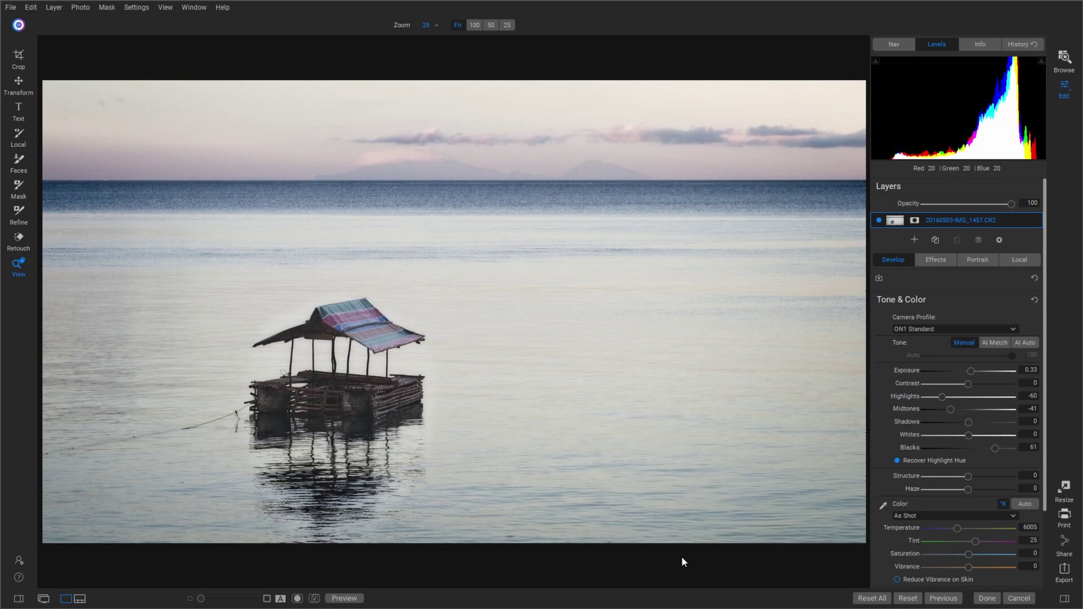
{"action": "left_click", "coordinate": [348, 603]}
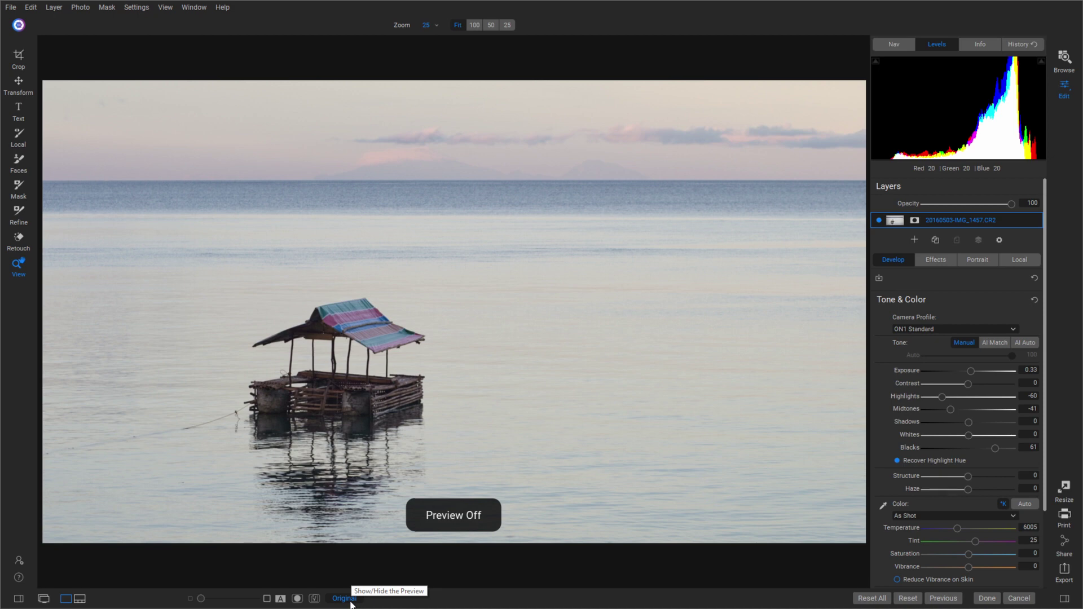
{"action": "left_click", "coordinate": [350, 601]}
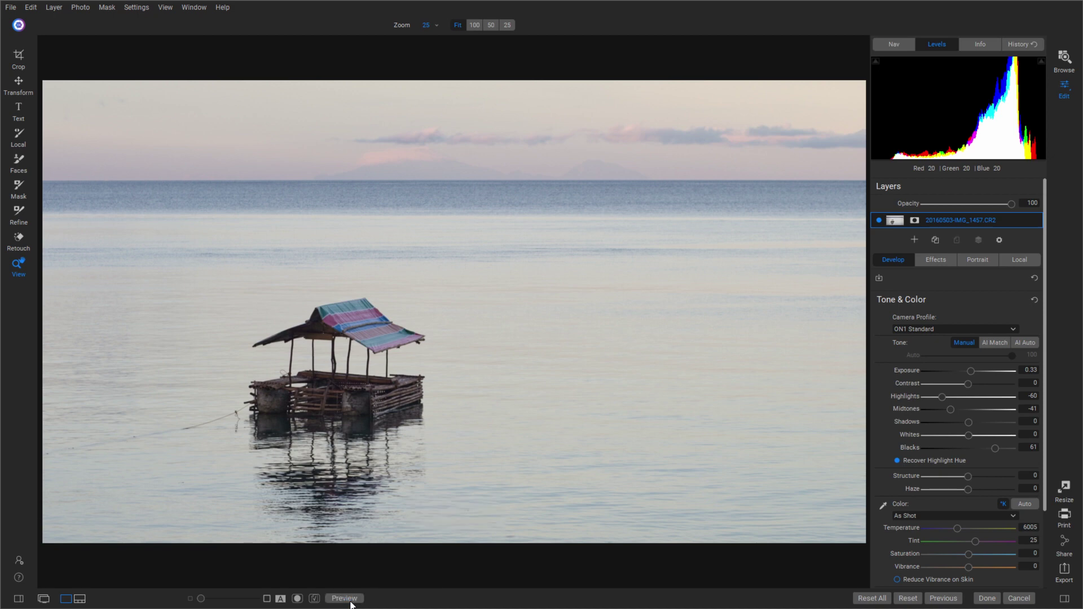